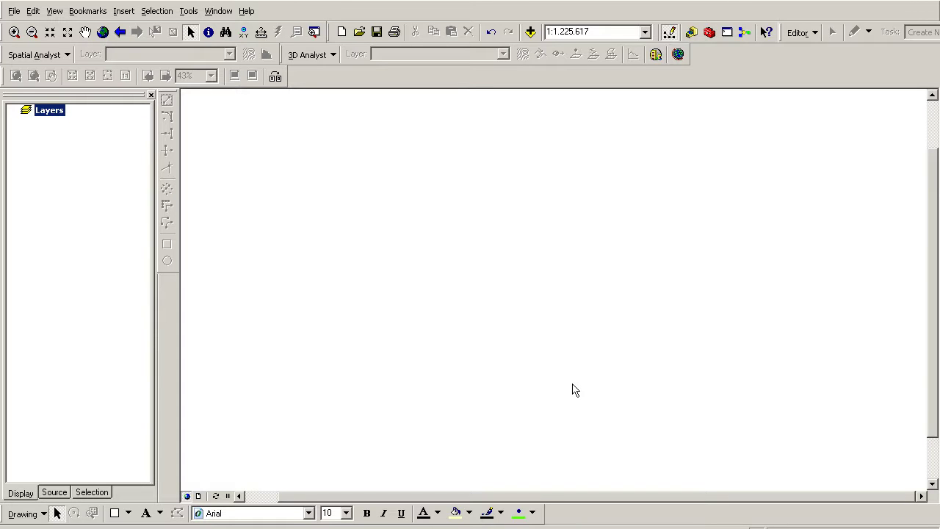
Add the SRTM elevation raster SRTM_f801_n046w069.tif to the empty map
{"action": "left_click", "coordinate": [531, 33]}
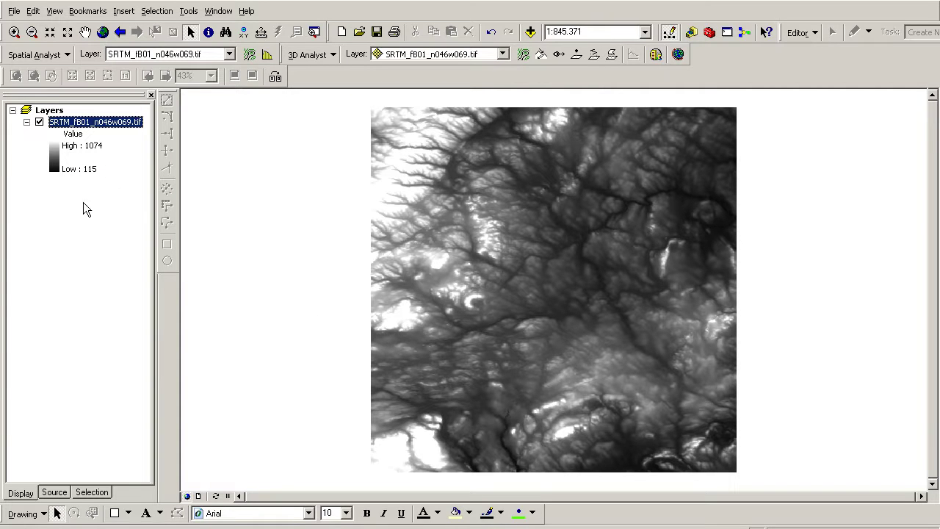
Add the road shapefiles tgr23003lkA and tgr23003lkB from C:\Shapemaps to the map
{"action": "left_click", "coordinate": [530, 32]}
{"action": "left_click", "coordinate": [492, 172]}
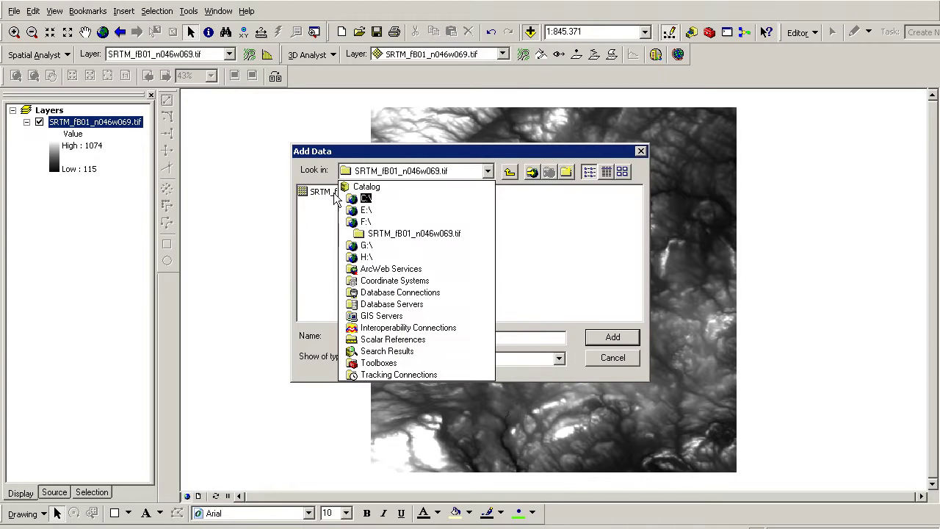
{"action": "left_click", "coordinate": [371, 200]}
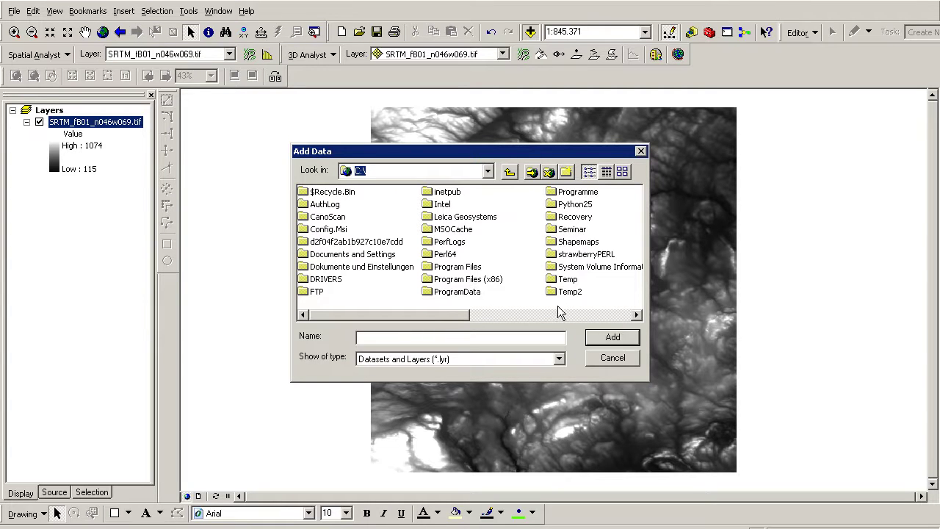
{"action": "double_click", "coordinate": [581, 243]}
{"action": "left_click", "coordinate": [336, 193]}
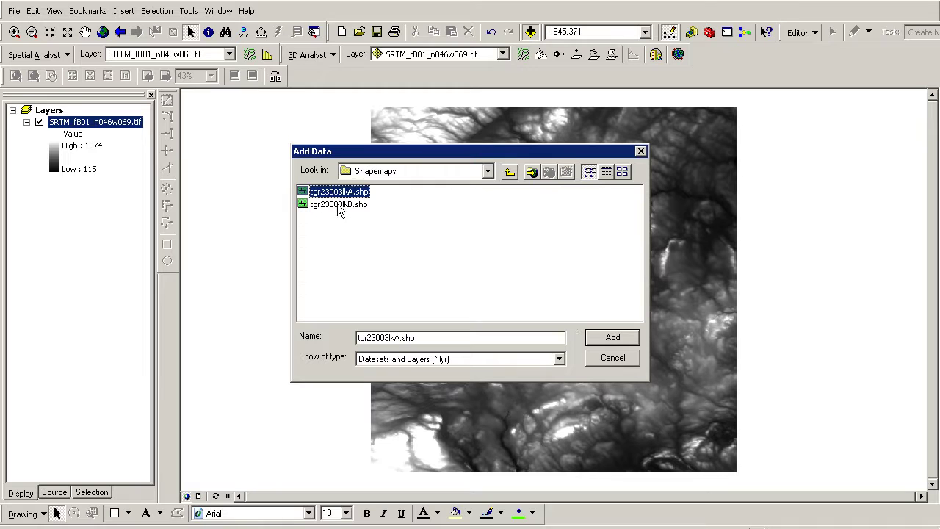
{"action": "left_click", "coordinate": [339, 206], "text": "shift"}
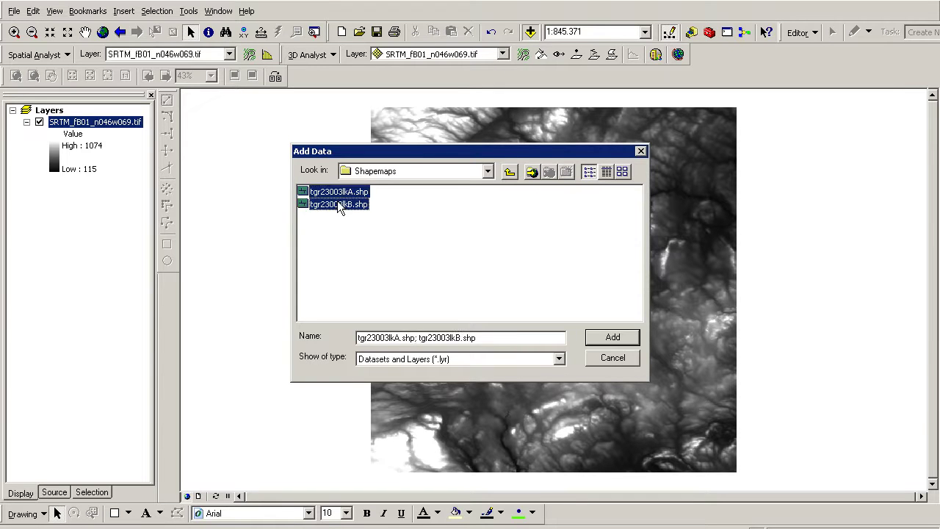
{"action": "left_click", "coordinate": [620, 338]}
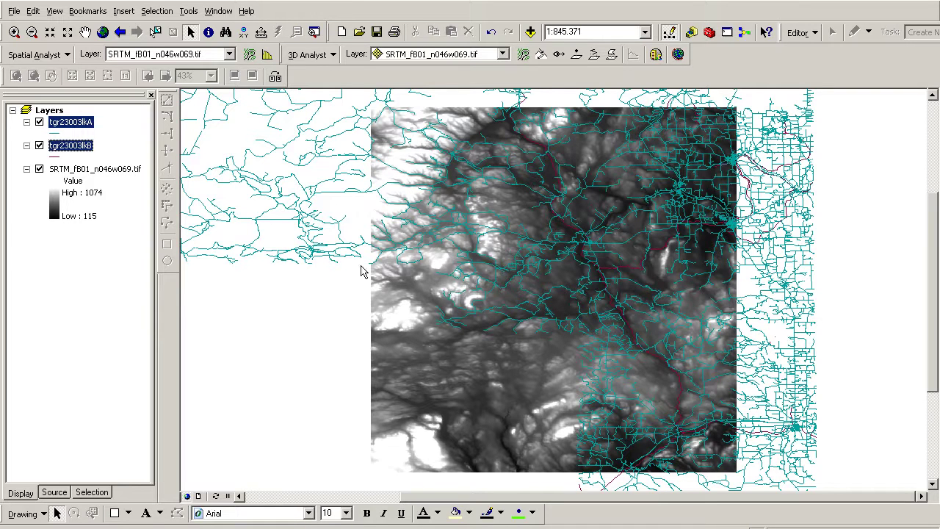
{"action": "double_click", "coordinate": [74, 124]}
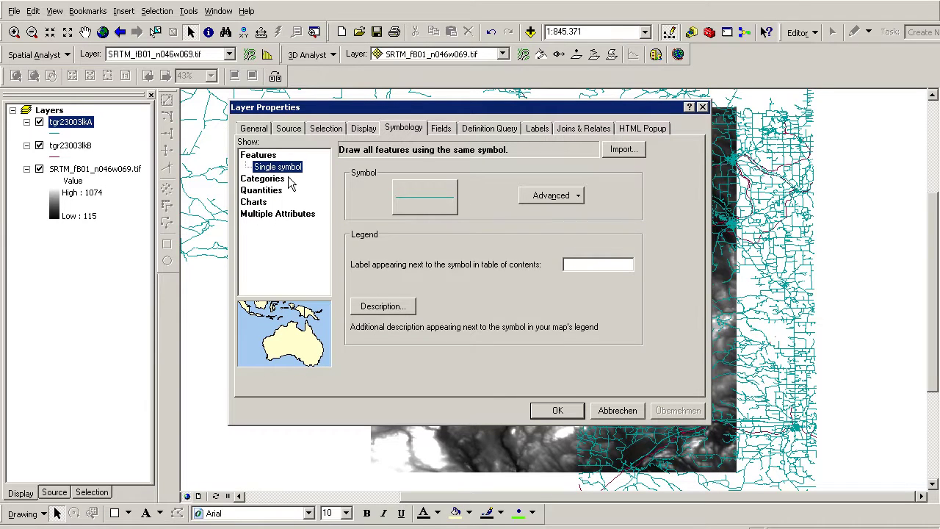
{"action": "left_click", "coordinate": [454, 207]}
{"action": "left_click", "coordinate": [610, 425]}
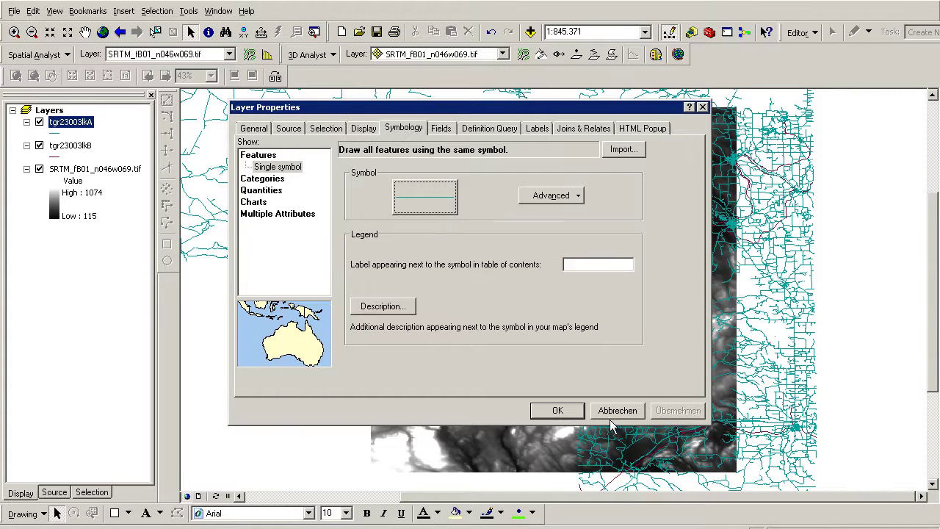
{"action": "left_click", "coordinate": [263, 180]}
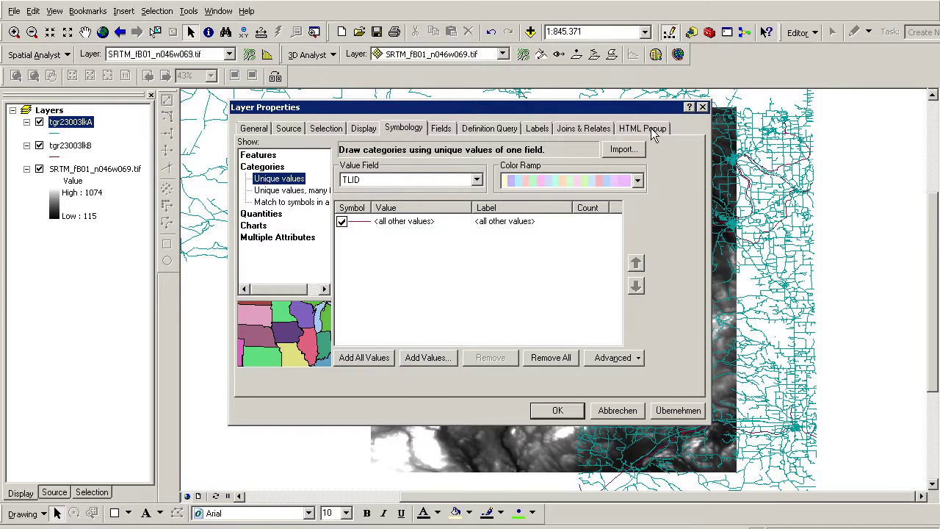
{"action": "left_click", "coordinate": [702, 107]}
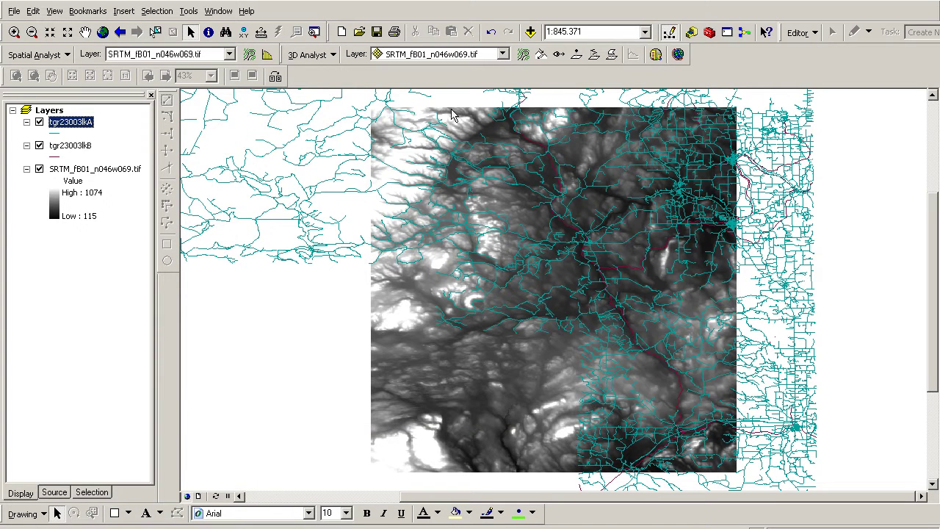
{"action": "right_click", "coordinate": [68, 125]}
{"action": "left_click", "coordinate": [98, 169]}
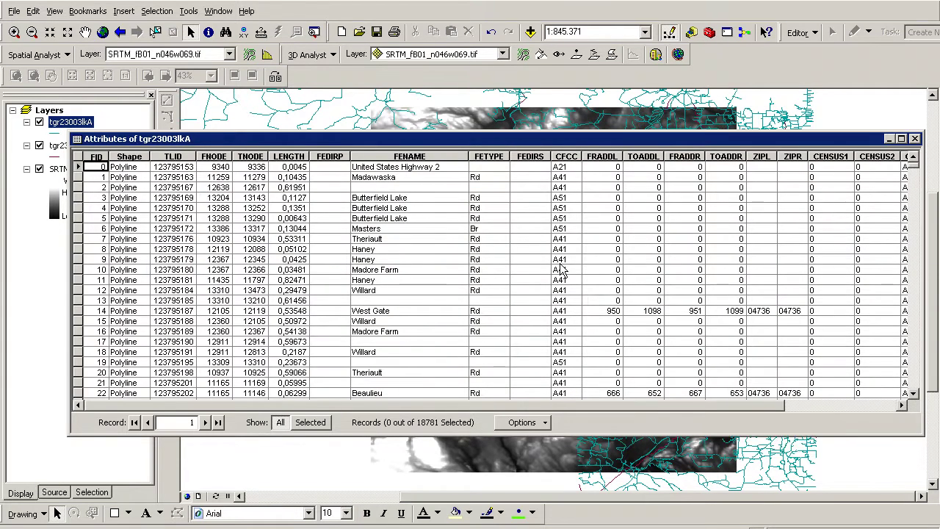
{"action": "left_click_drag", "start_coordinate": [916, 171], "coordinate": [916, 165]}
{"action": "left_click", "coordinate": [478, 156]}
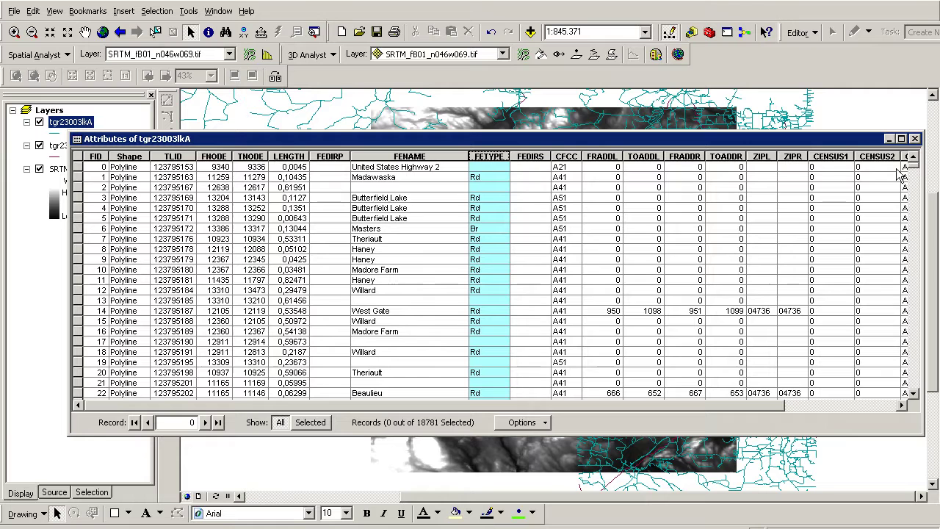
{"action": "left_click_drag", "start_coordinate": [916, 171], "coordinate": [911, 179]}
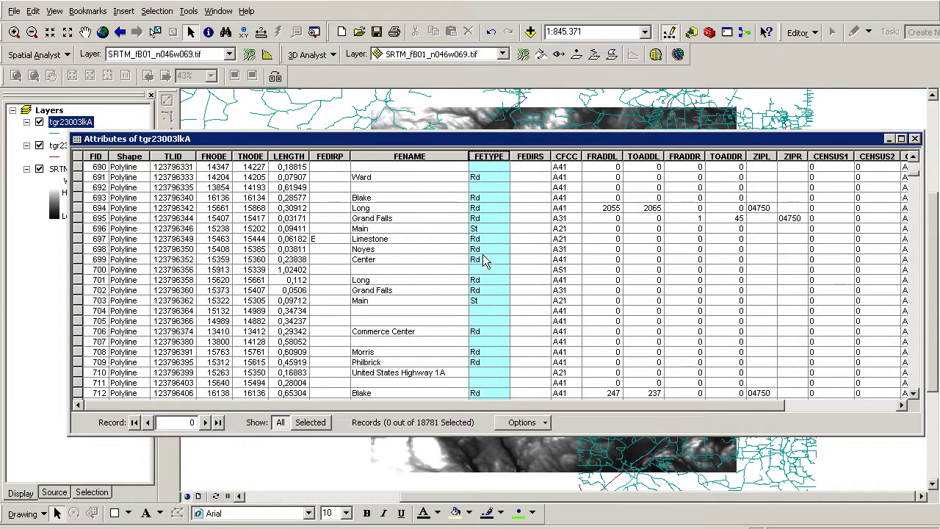
{"action": "left_click_drag", "start_coordinate": [916, 176], "coordinate": [915, 189]}
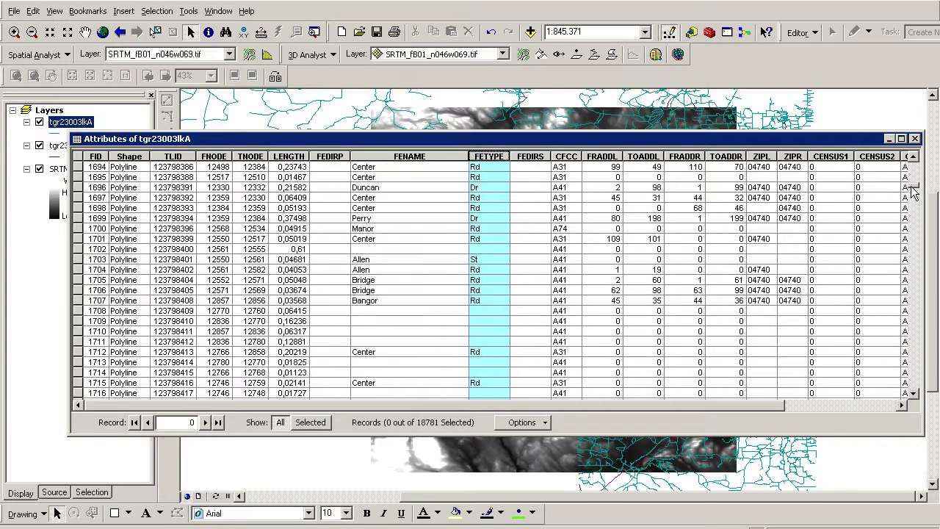
{"action": "left_click_drag", "start_coordinate": [913, 189], "coordinate": [913, 194]}
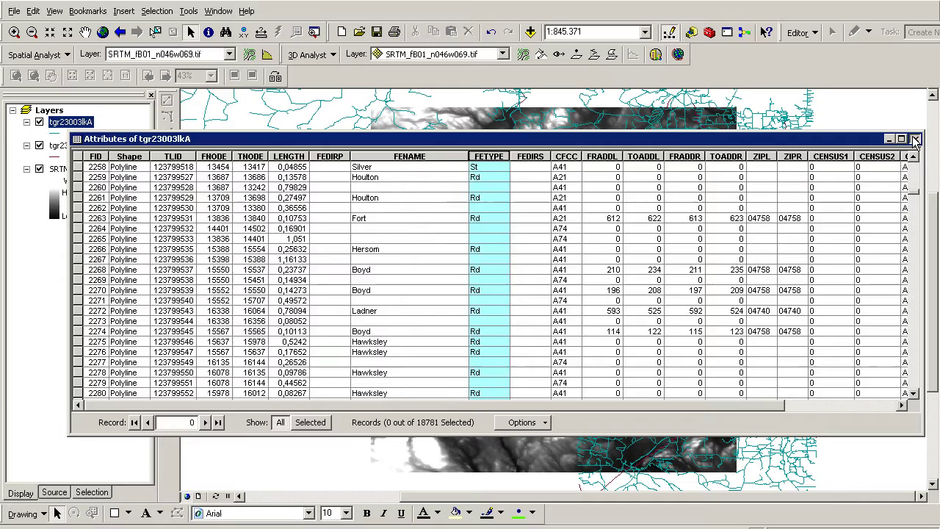
{"action": "left_click", "coordinate": [914, 139]}
Set tgr23003lkA's symbology to Categories > Unique values using the FETYPE field
{"action": "right_click", "coordinate": [80, 122]}
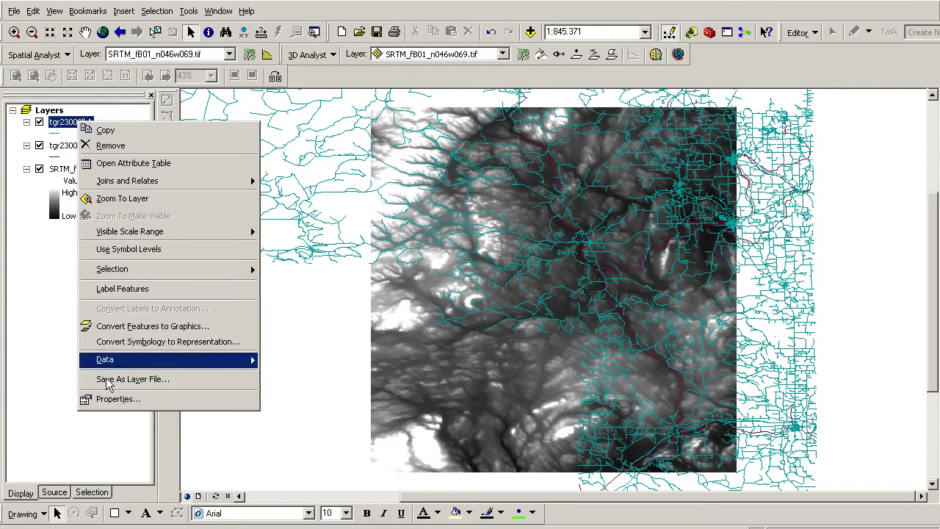
{"action": "left_click", "coordinate": [123, 399]}
{"action": "left_click", "coordinate": [263, 178]}
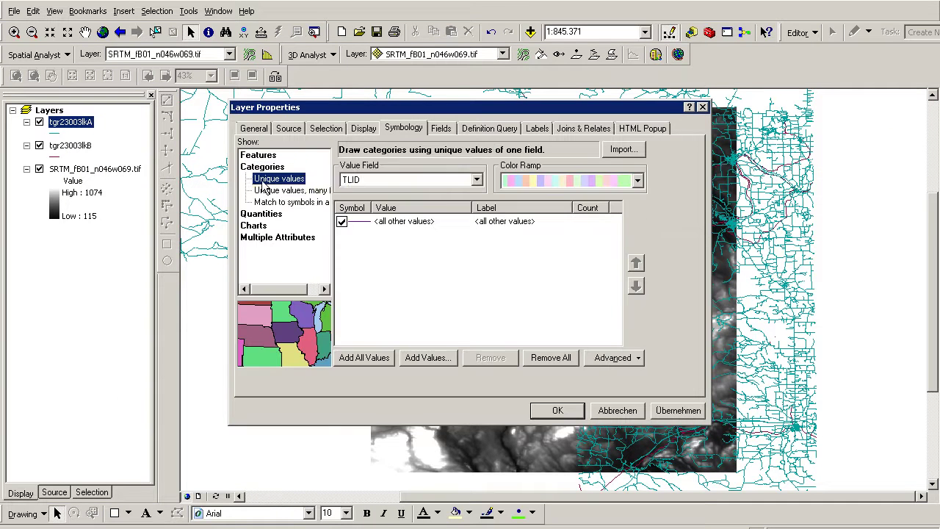
{"action": "left_click", "coordinate": [456, 181]}
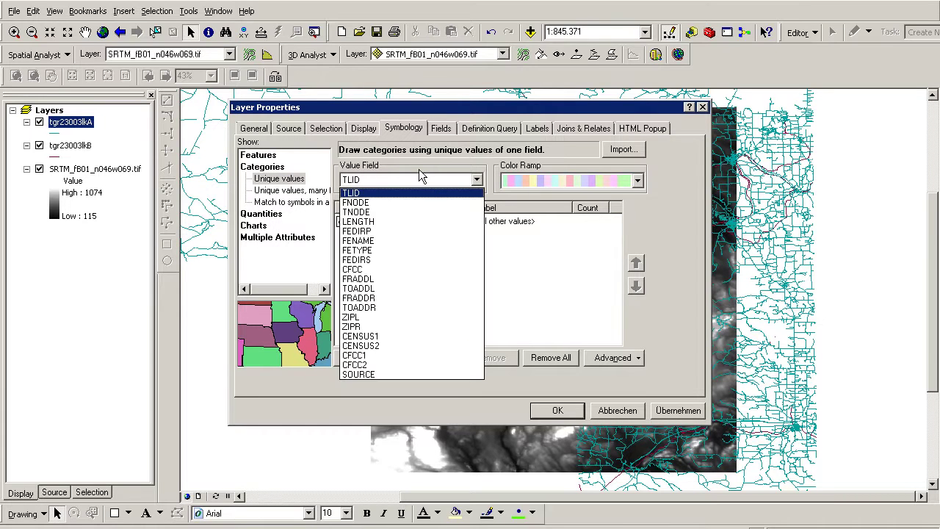
{"action": "left_click", "coordinate": [376, 251]}
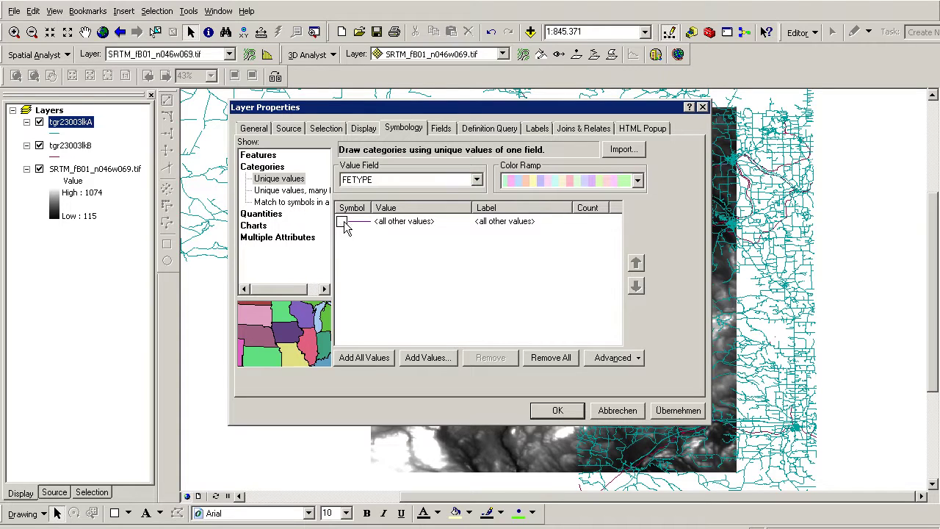
List all FETYPE values with counts and switch off the <all other values> class
{"action": "left_click", "coordinate": [373, 360]}
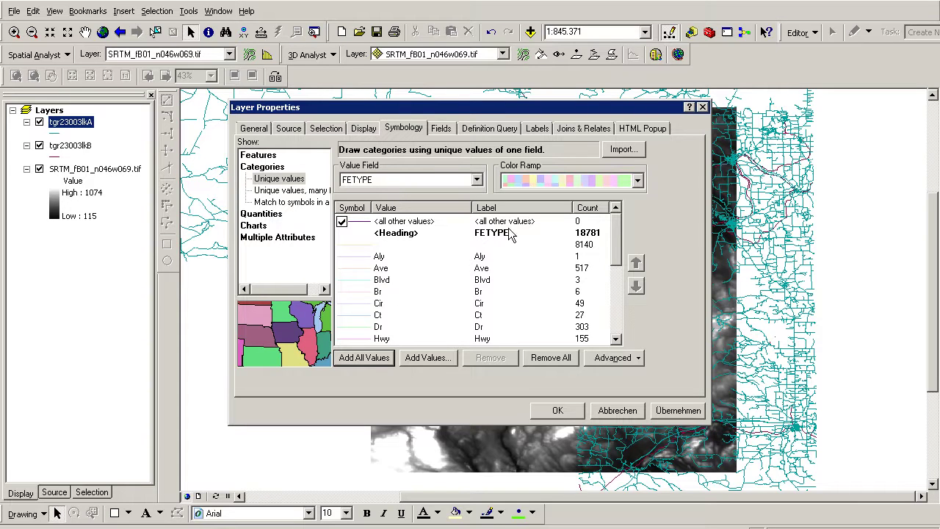
{"action": "scroll", "coordinate": [611, 243], "scroll_direction": "down", "scroll_amount": 1}
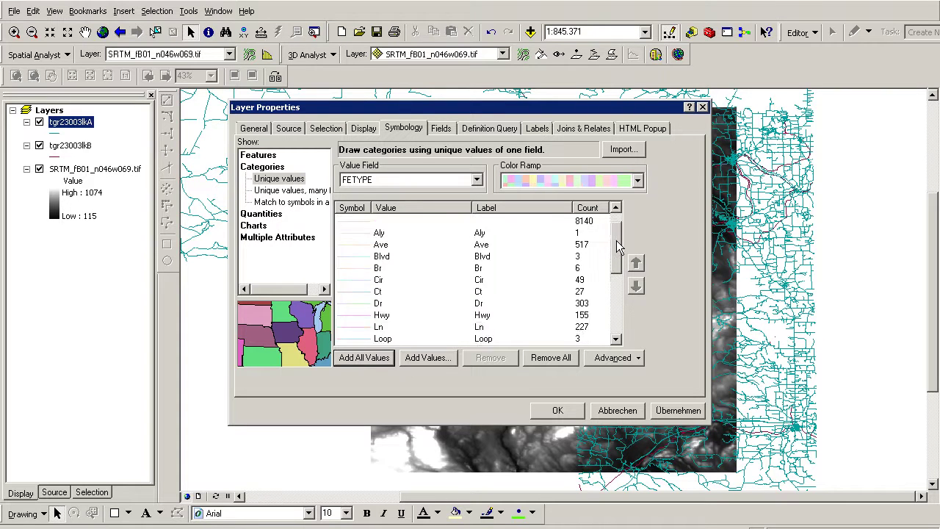
{"action": "scroll", "coordinate": [615, 236], "scroll_direction": "up", "scroll_amount": 1}
{"action": "left_click", "coordinate": [342, 221]}
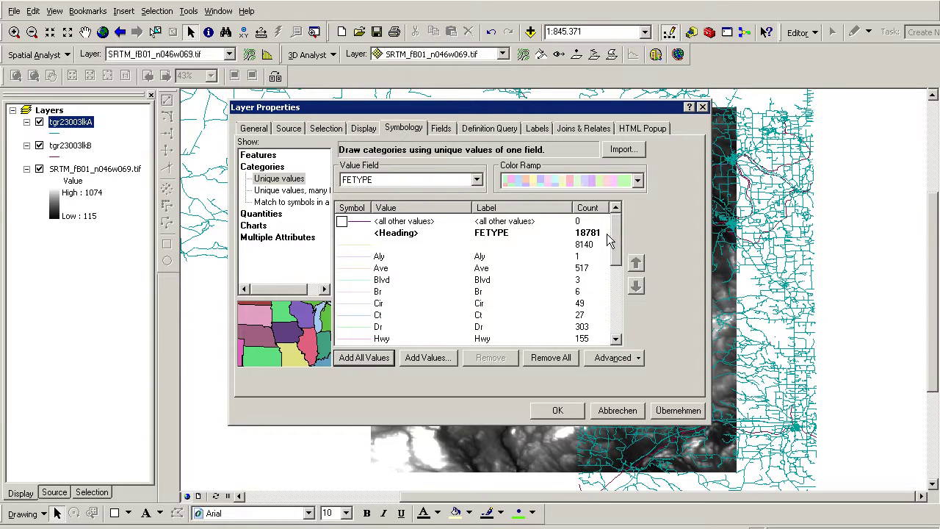
Select every road type from the list except Hwy and Rd
{"action": "left_click_drag", "start_coordinate": [617, 233], "coordinate": [626, 316]}
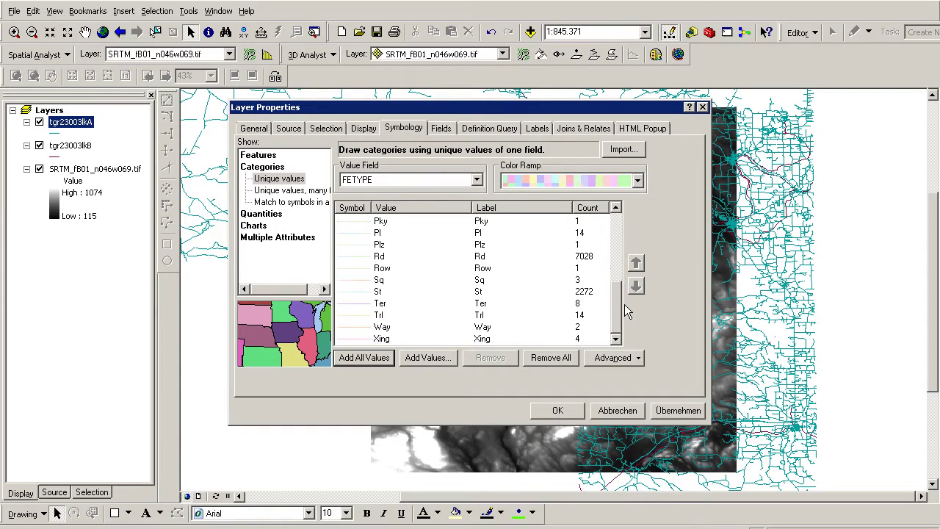
{"action": "left_click", "coordinate": [391, 340]}
{"action": "left_click_drag", "start_coordinate": [620, 312], "coordinate": [615, 235]}
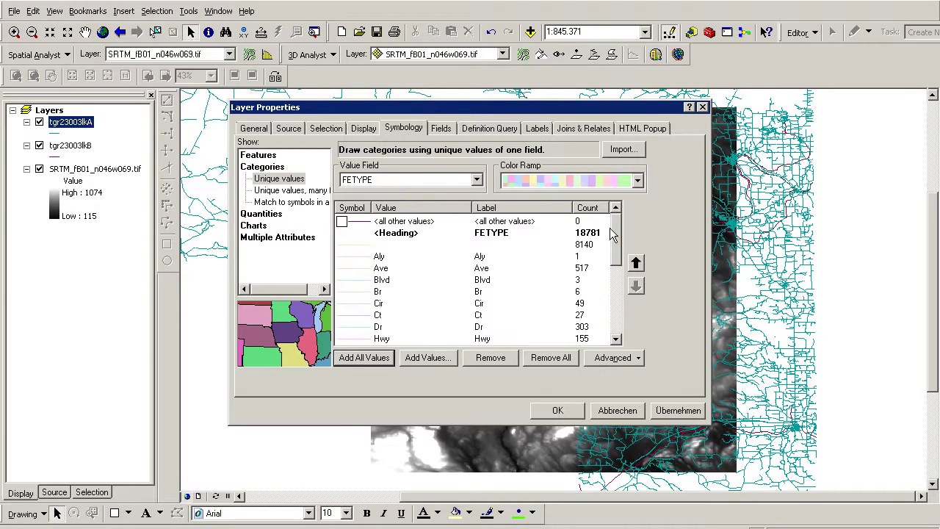
{"action": "left_click", "coordinate": [390, 247], "text": "shift"}
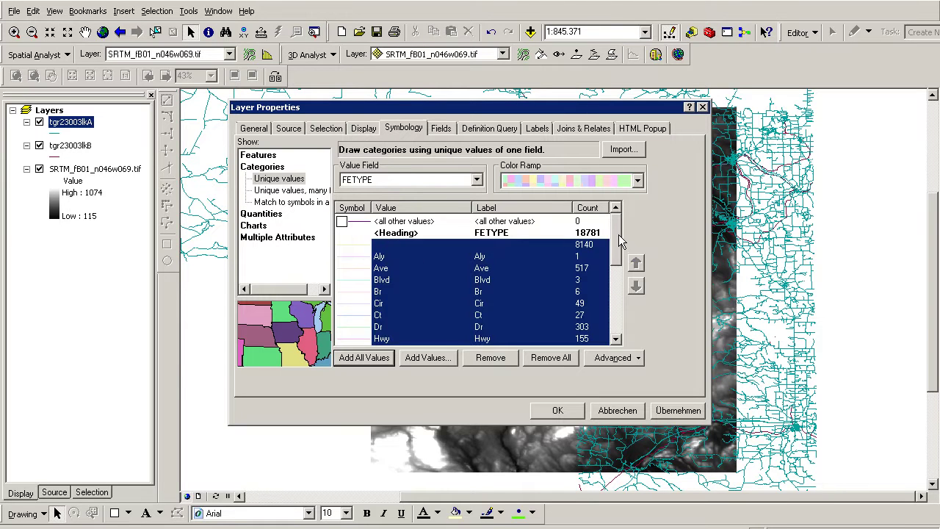
{"action": "left_click_drag", "start_coordinate": [618, 235], "coordinate": [619, 255]}
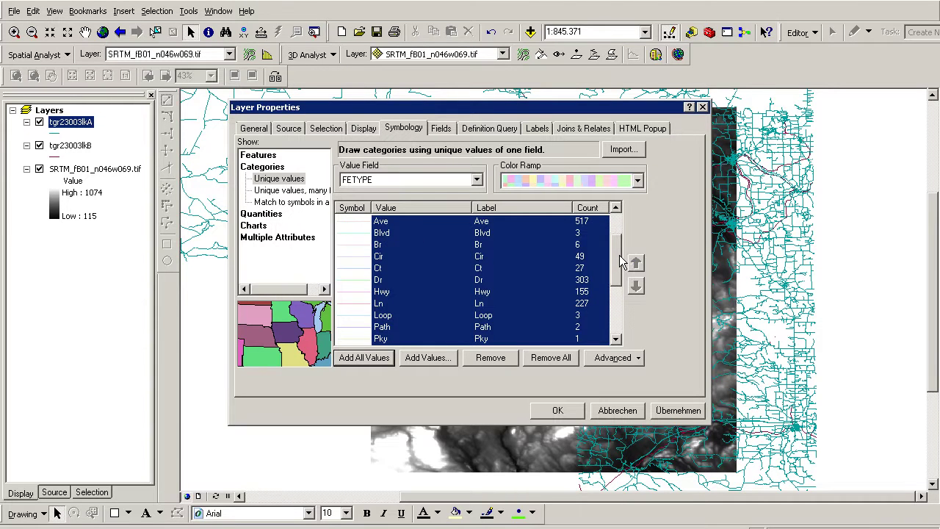
{"action": "left_click", "coordinate": [388, 293], "text": "ctrl"}
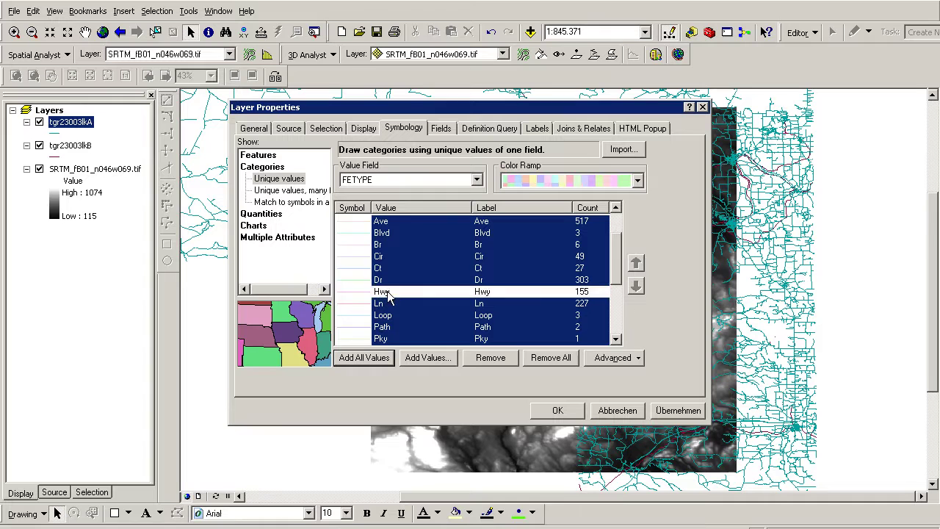
{"action": "left_click_drag", "start_coordinate": [616, 261], "coordinate": [617, 312]}
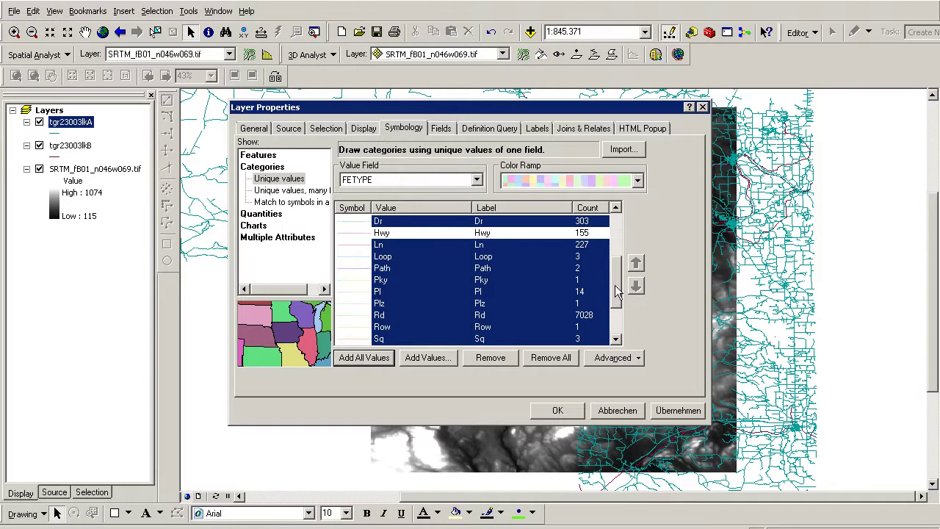
{"action": "left_click", "coordinate": [406, 293], "text": "ctrl"}
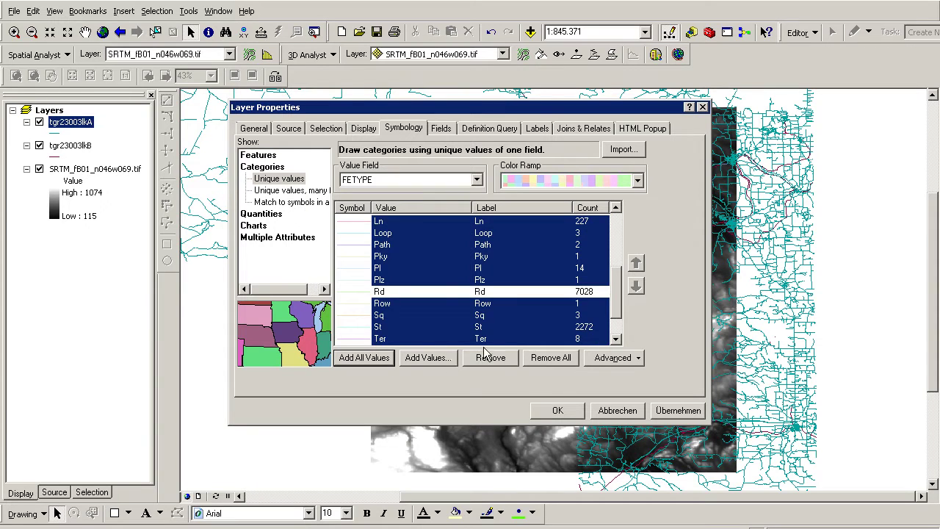
Group the selected minor road types into one 11,598-feature class beside Hwy and Rd
{"action": "right_click", "coordinate": [429, 317]}
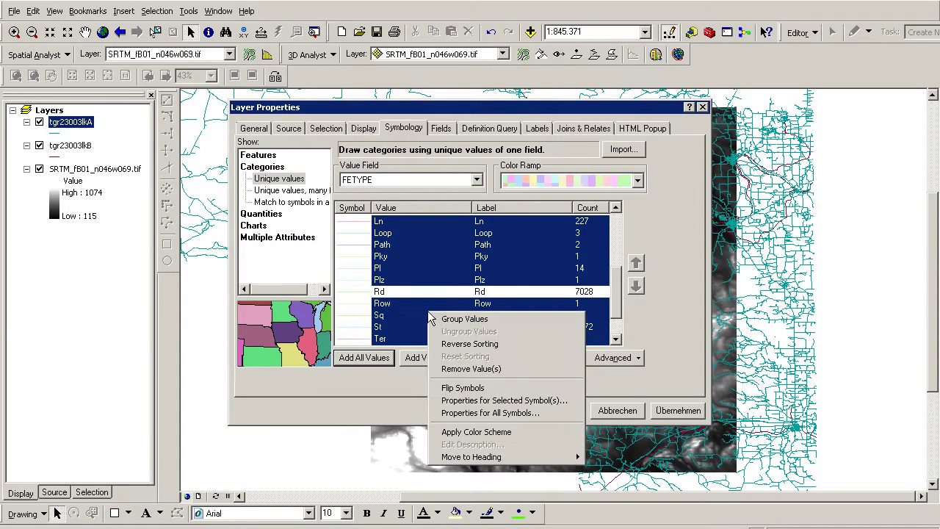
{"action": "left_click", "coordinate": [456, 321]}
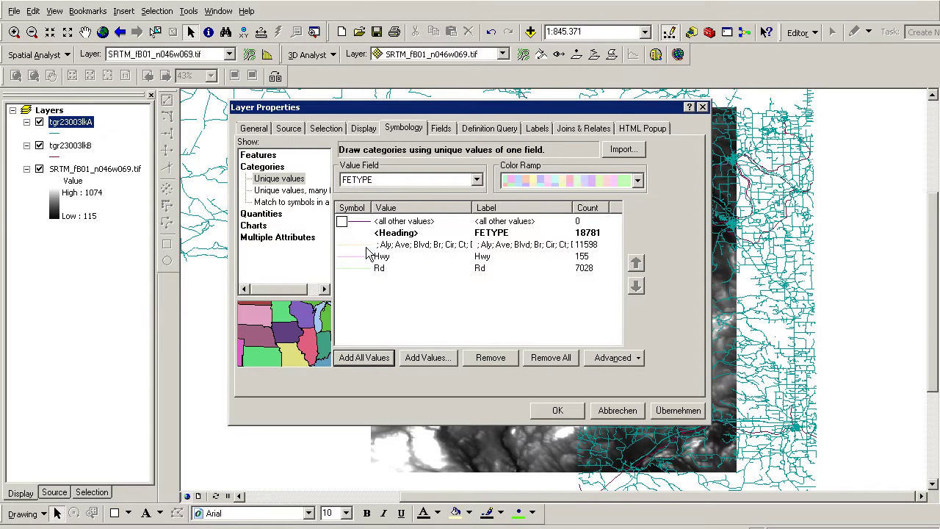
Label the three road classes other roads, Highways and Roads, and apply the labels
{"action": "left_click", "coordinate": [493, 245]}
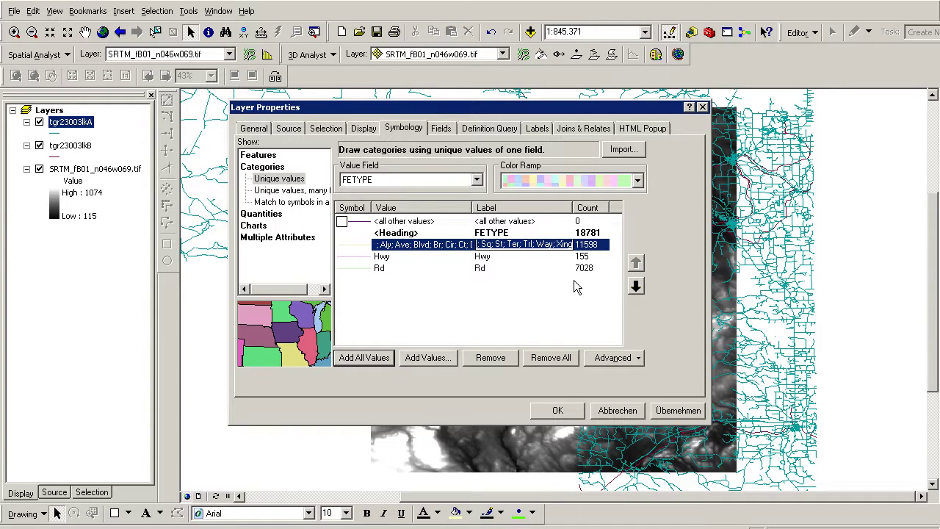
{"action": "type", "text": "other roads"}
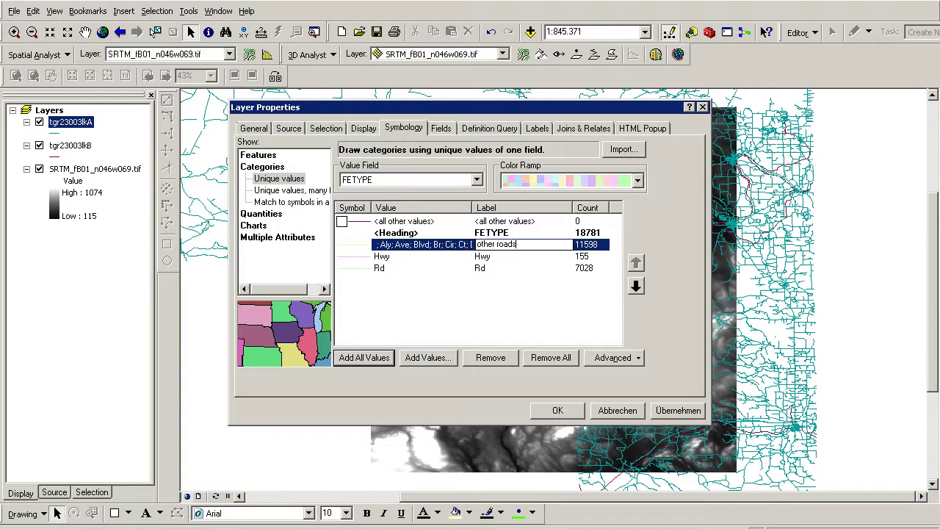
{"action": "key", "text": "Down"}
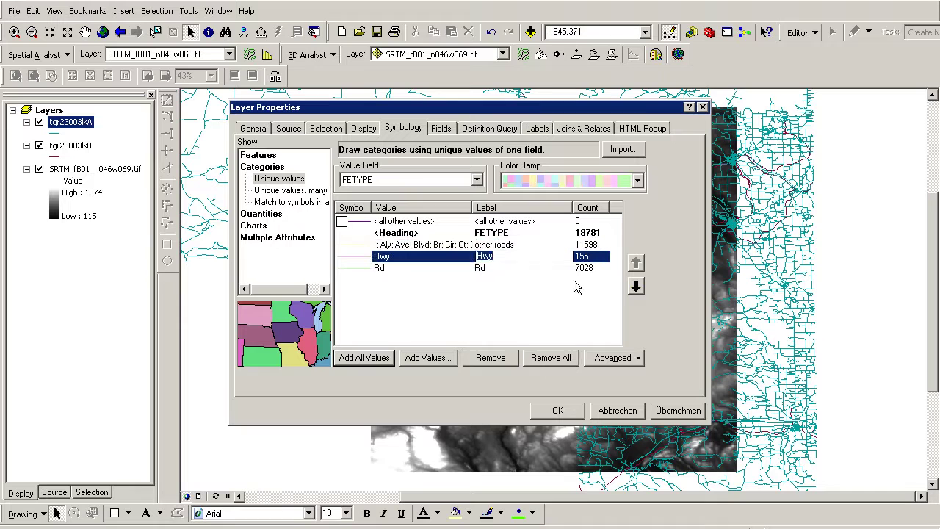
{"action": "type", "text": "R"}
{"action": "key", "text": "Down"}
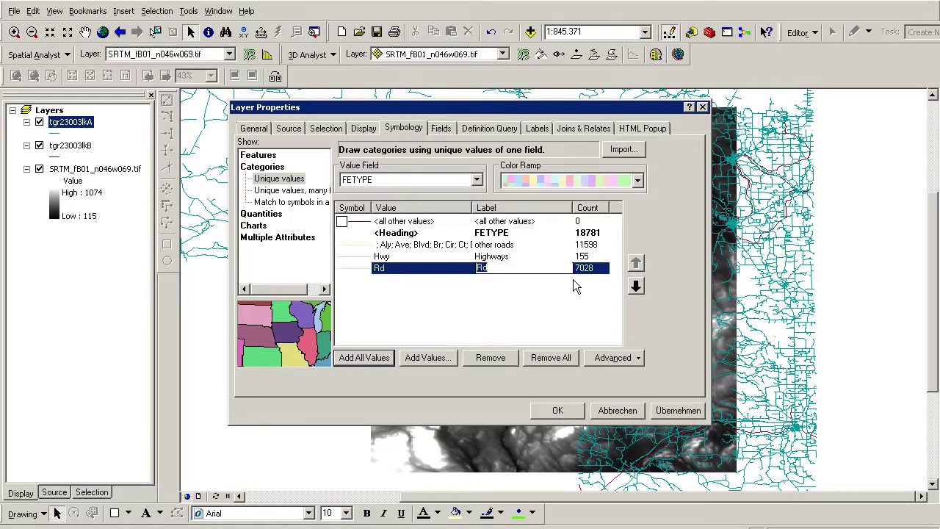
{"action": "type", "text": "Roads"}
{"action": "left_click", "coordinate": [684, 412]}
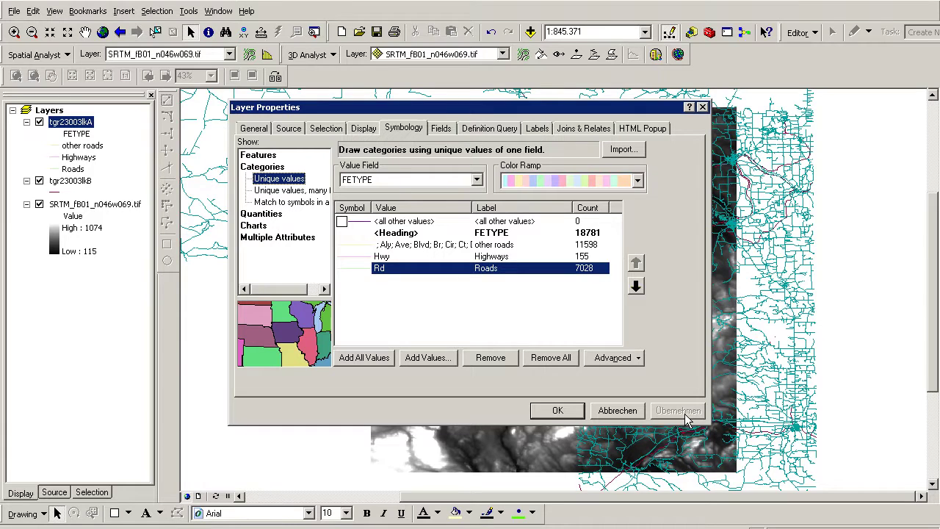
{"action": "left_click", "coordinate": [342, 248]}
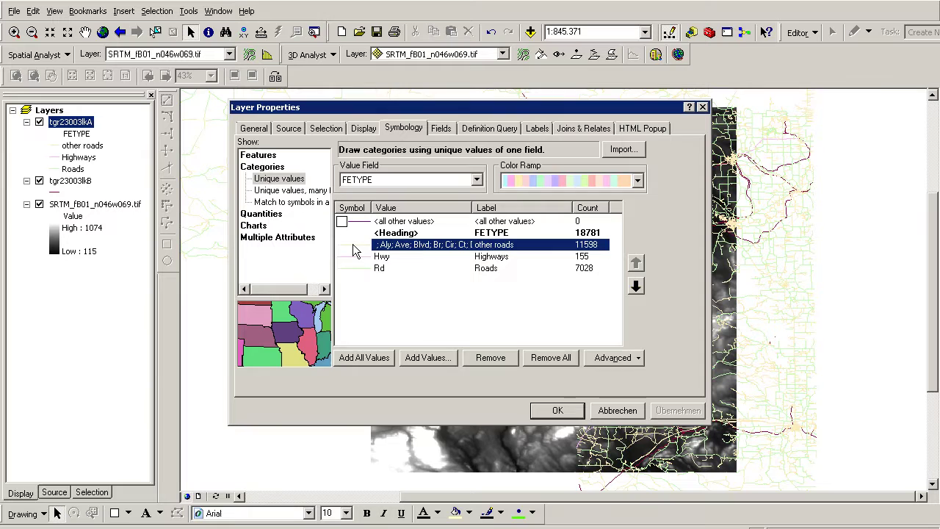
Draw other roads as a thin very light grey Residential Street line
{"action": "double_click", "coordinate": [353, 246]}
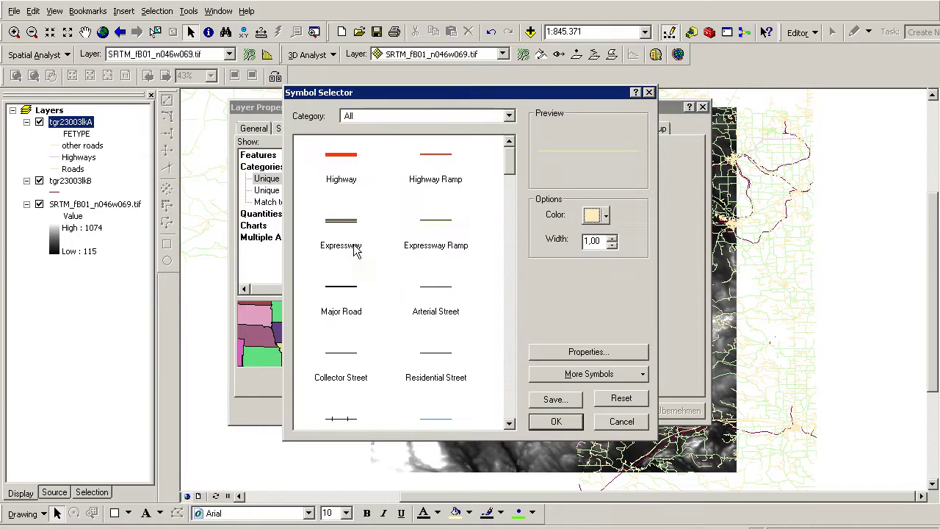
{"action": "left_click", "coordinate": [441, 358]}
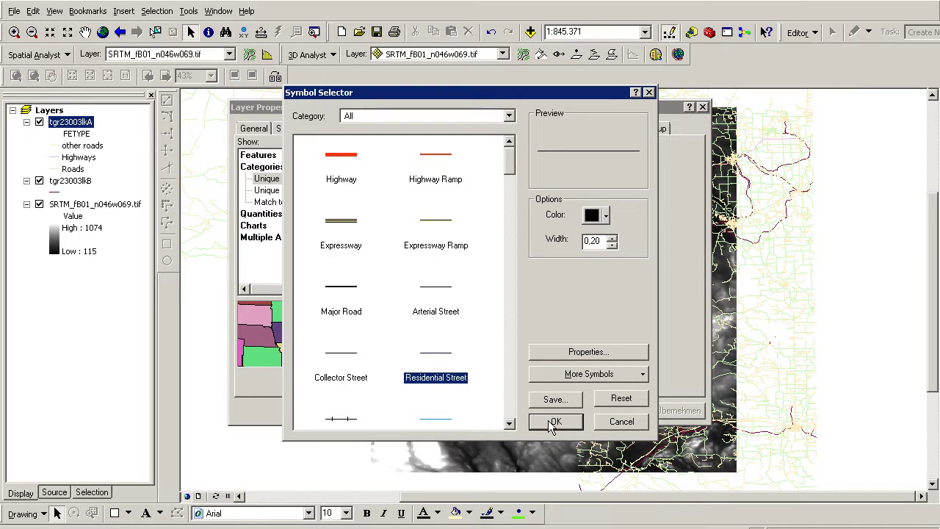
{"action": "left_click", "coordinate": [599, 217]}
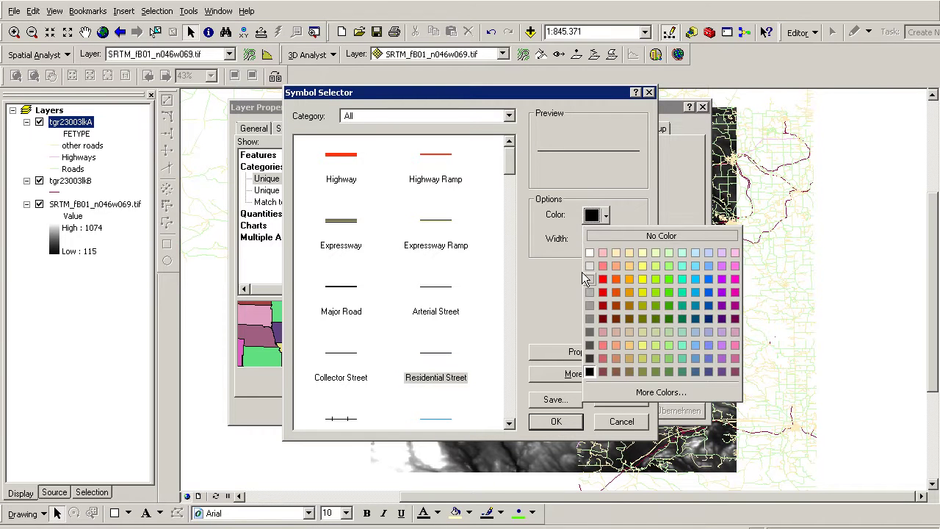
{"action": "left_click", "coordinate": [590, 270]}
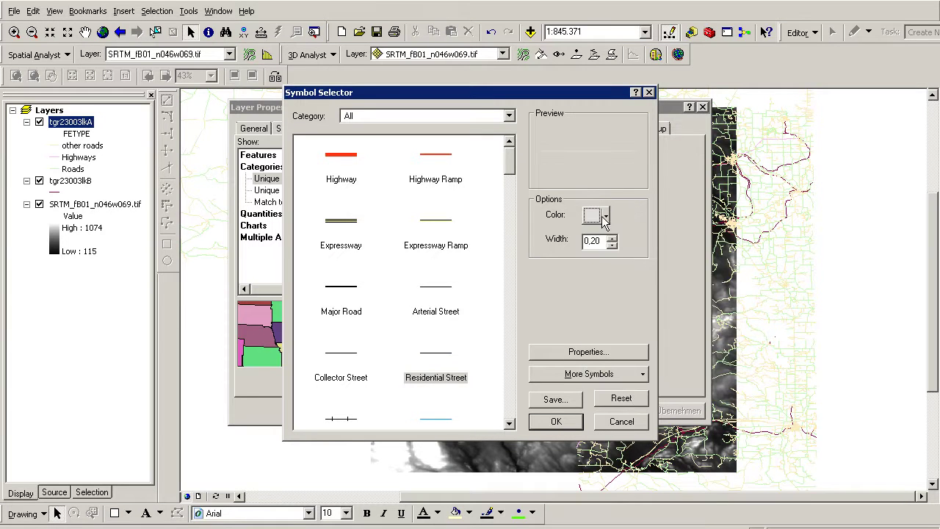
{"action": "left_click", "coordinate": [604, 217]}
{"action": "left_click", "coordinate": [591, 291]}
{"action": "left_click", "coordinate": [574, 423]}
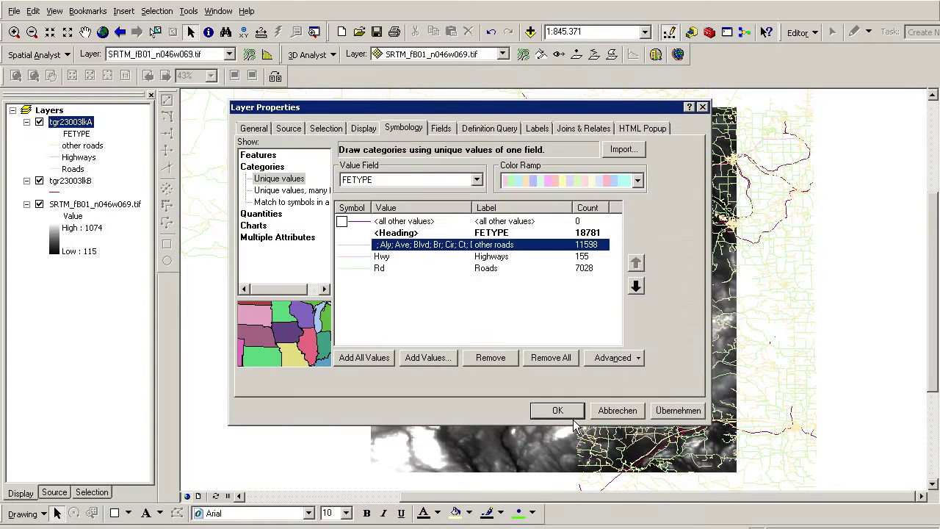
Draw Highways as a thicker red Highway line of width 2
{"action": "double_click", "coordinate": [375, 258]}
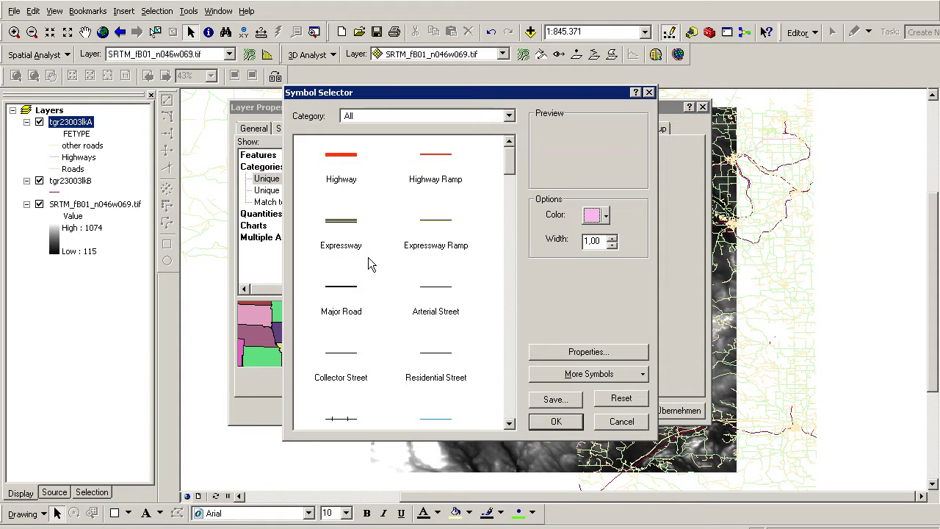
{"action": "left_click", "coordinate": [353, 176]}
{"action": "left_click", "coordinate": [614, 247]}
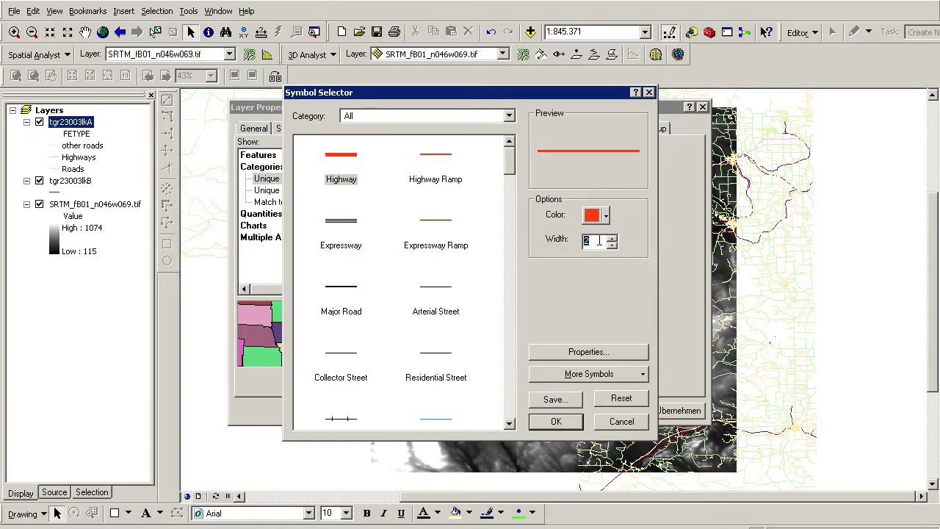
{"action": "left_click", "coordinate": [562, 421]}
Draw Roads as a black Major Road line and apply the symbols
{"action": "left_click", "coordinate": [357, 269]}
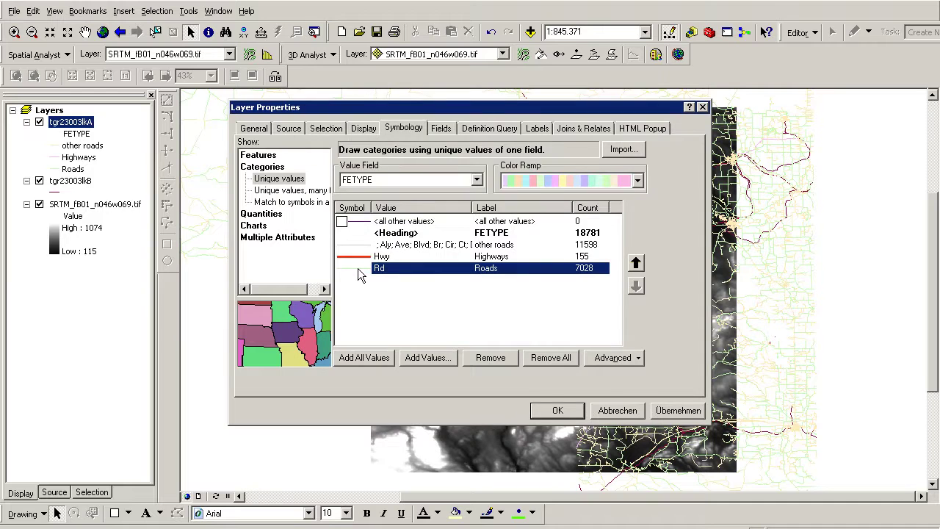
{"action": "double_click", "coordinate": [358, 268]}
{"action": "left_click", "coordinate": [354, 292]}
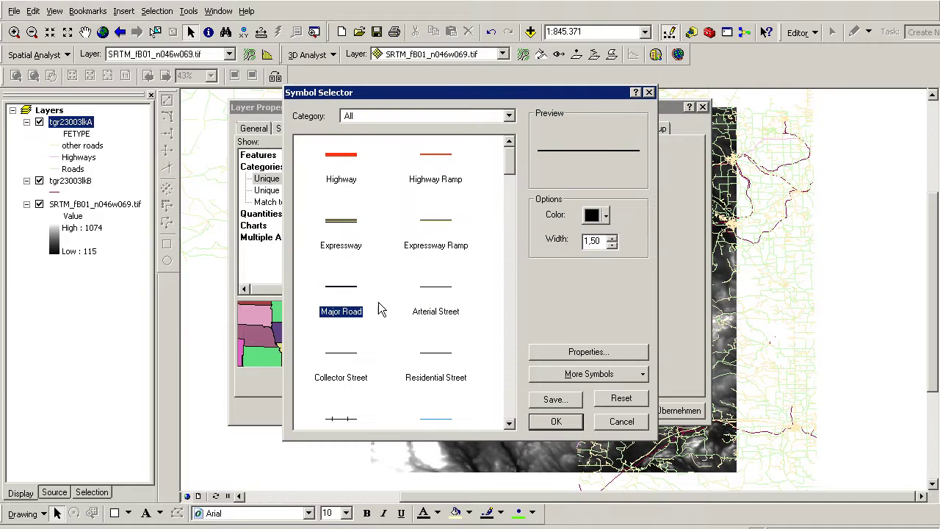
{"action": "left_click", "coordinate": [565, 422]}
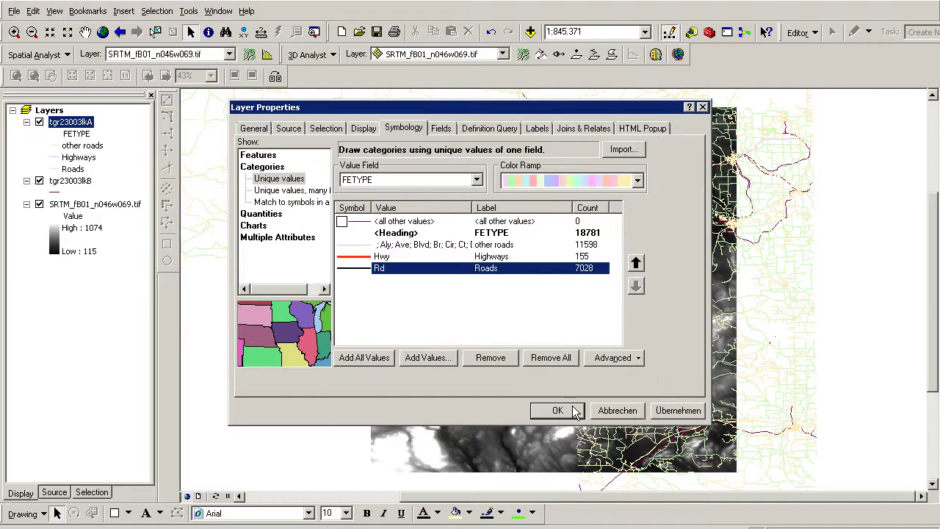
{"action": "left_click", "coordinate": [676, 411]}
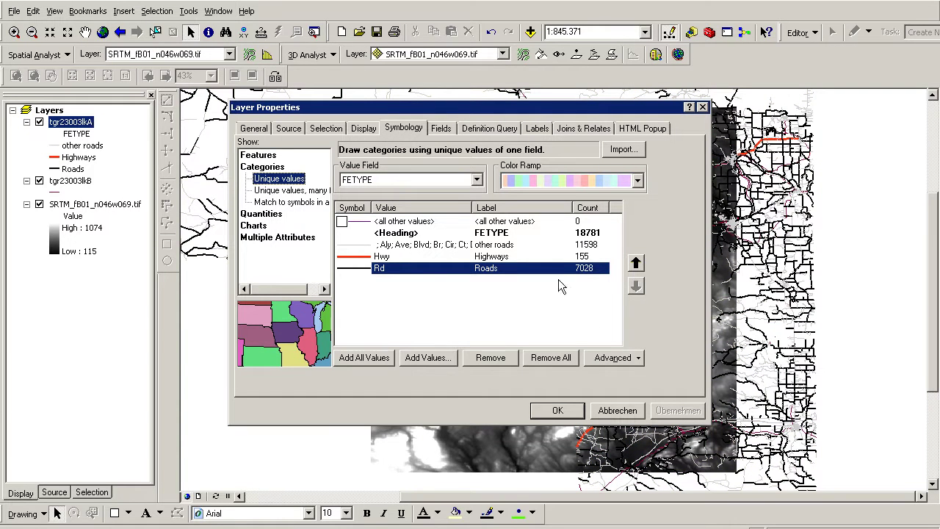
Move other roads to the bottom below Roads and confirm the layer properties
{"action": "left_click", "coordinate": [498, 244]}
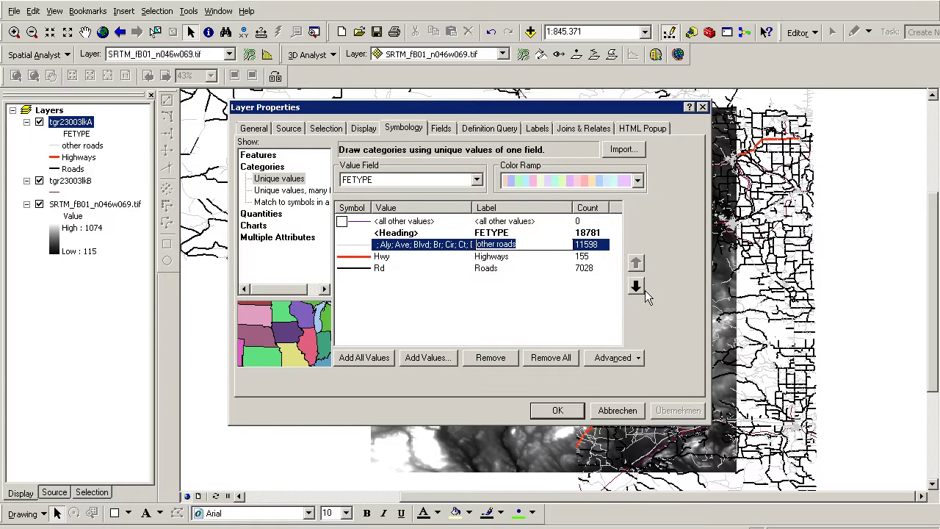
{"action": "left_click", "coordinate": [636, 288]}
{"action": "left_click", "coordinate": [638, 288]}
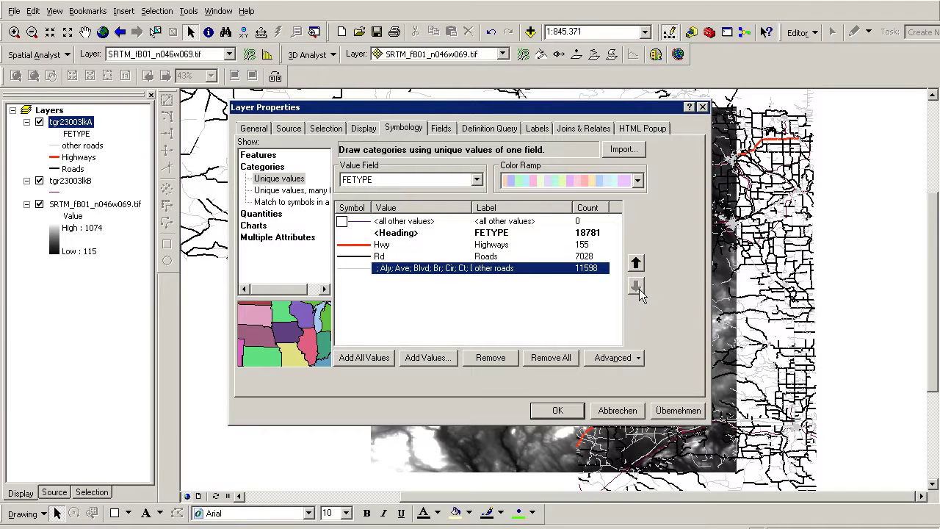
{"action": "left_click", "coordinate": [490, 257]}
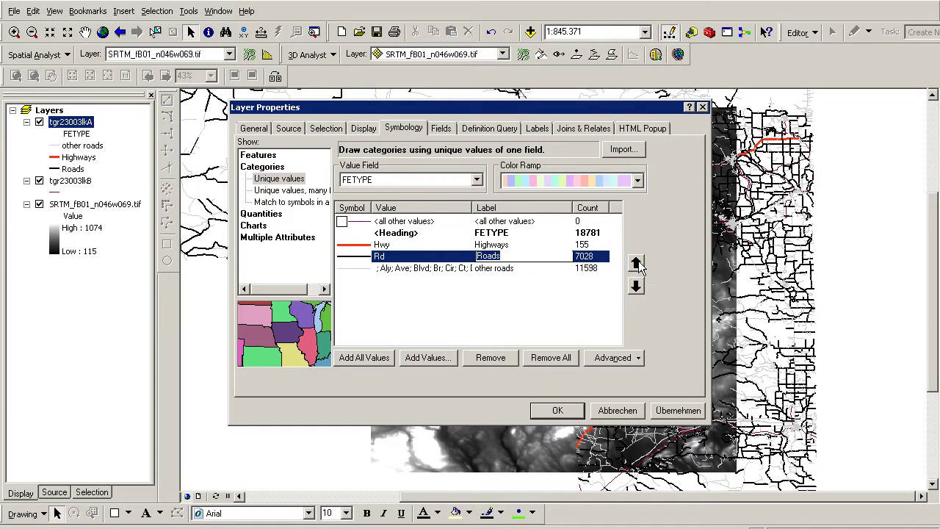
{"action": "left_click", "coordinate": [551, 291]}
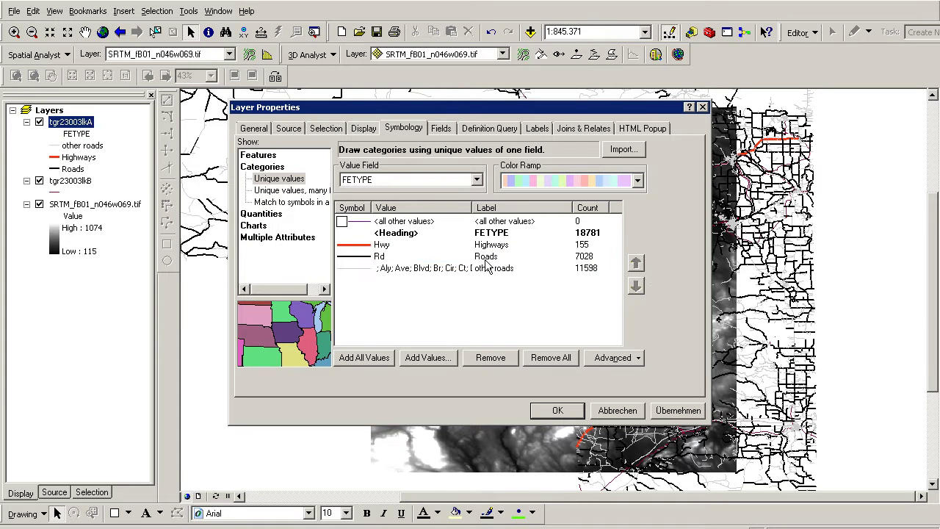
{"action": "left_click", "coordinate": [565, 413]}
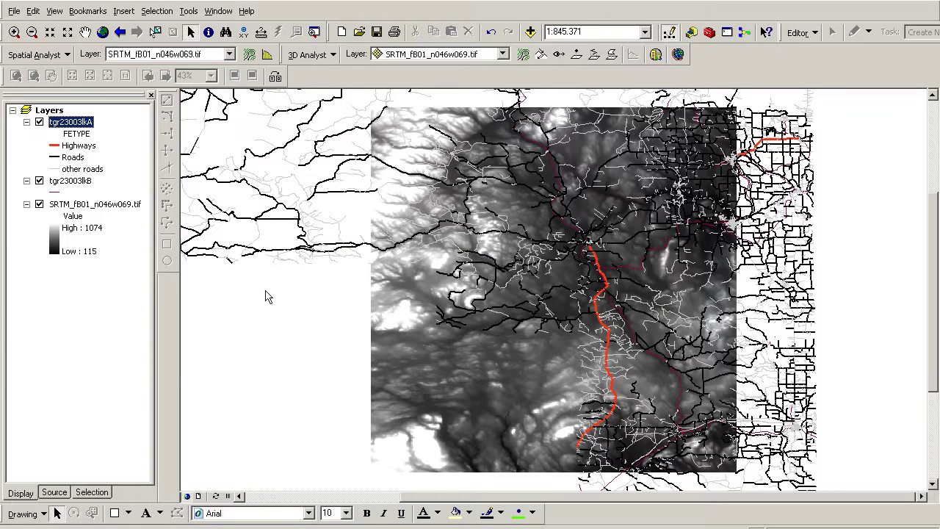
Rename the road layers to road system and railroad system
{"action": "left_click", "coordinate": [81, 122]}
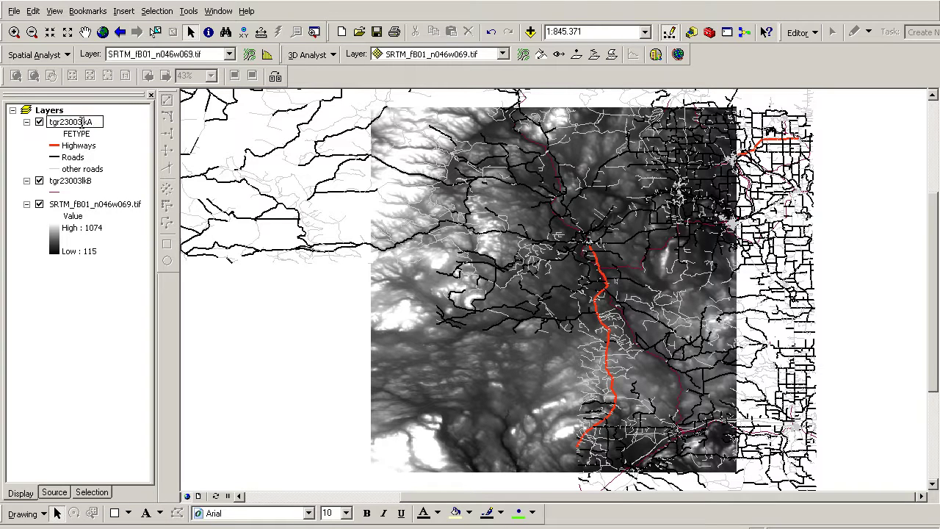
{"action": "double_click", "coordinate": [83, 123]}
{"action": "type", "text": "road system"}
{"action": "key", "text": "Return"}
{"action": "left_click", "coordinate": [77, 182]}
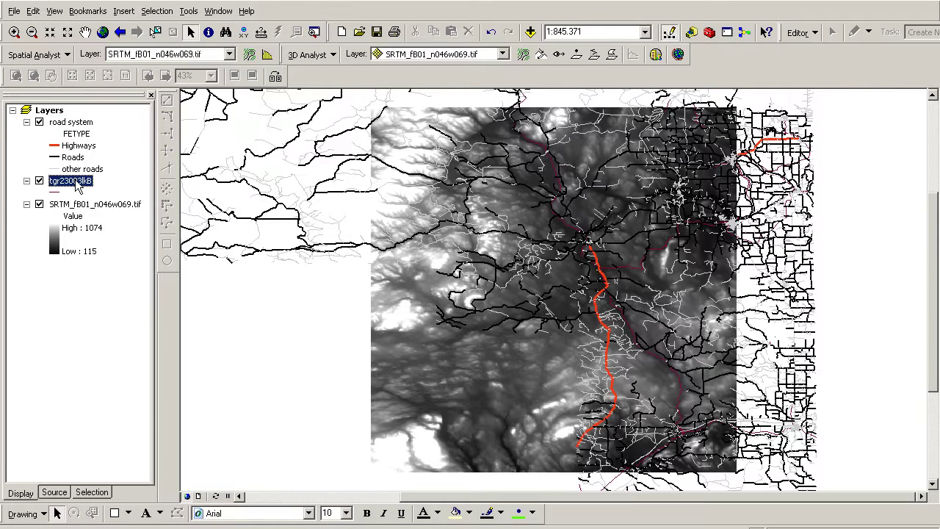
{"action": "left_click", "coordinate": [74, 181]}
{"action": "type", "text": "railroad system"}
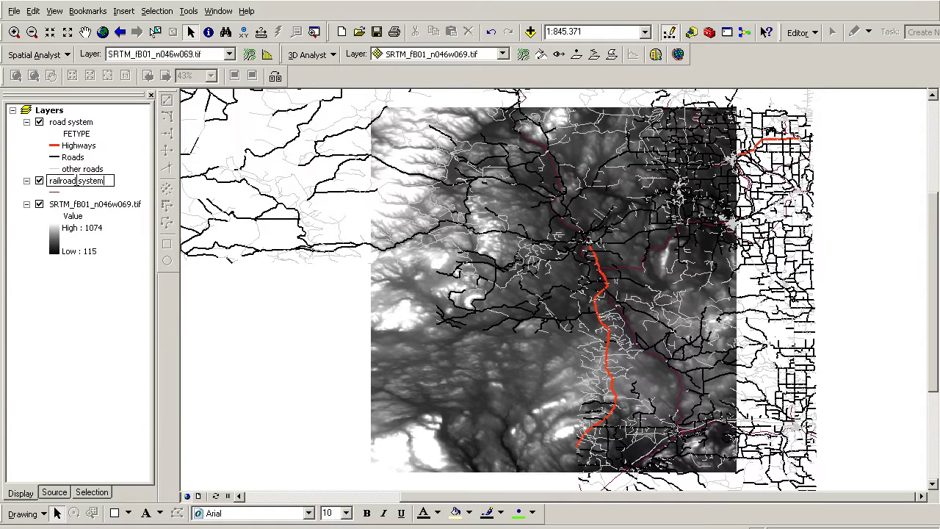
{"action": "key", "text": "Return"}
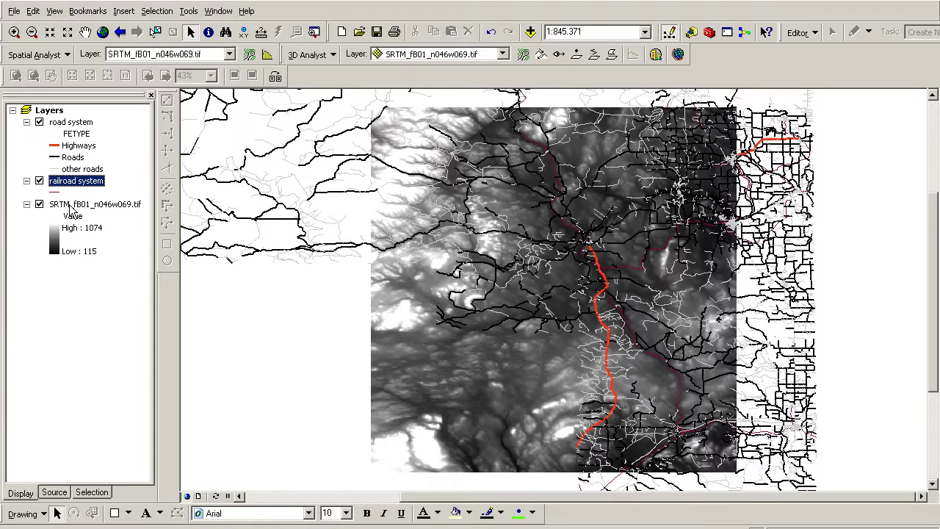
Rename the elevation raster layer to height [m]
{"action": "left_click", "coordinate": [71, 206]}
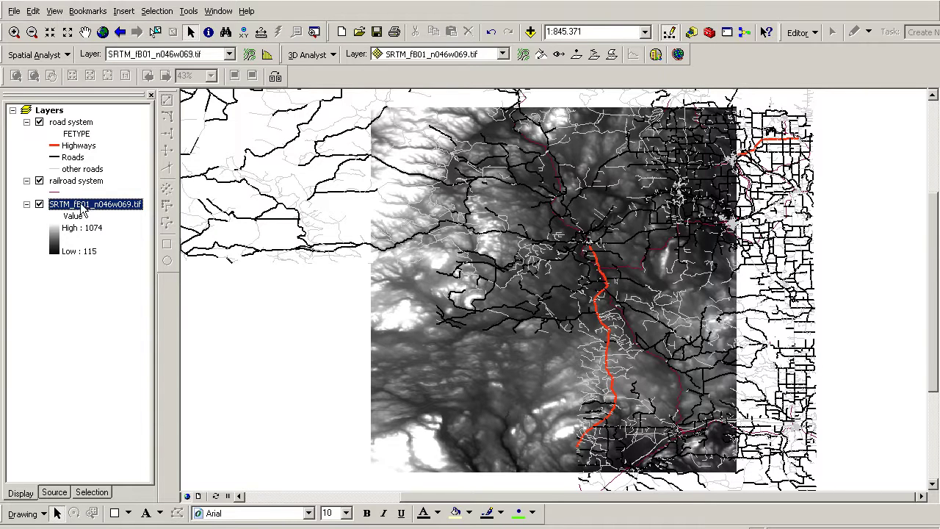
{"action": "left_click", "coordinate": [83, 206]}
{"action": "type", "text": "height [m"}
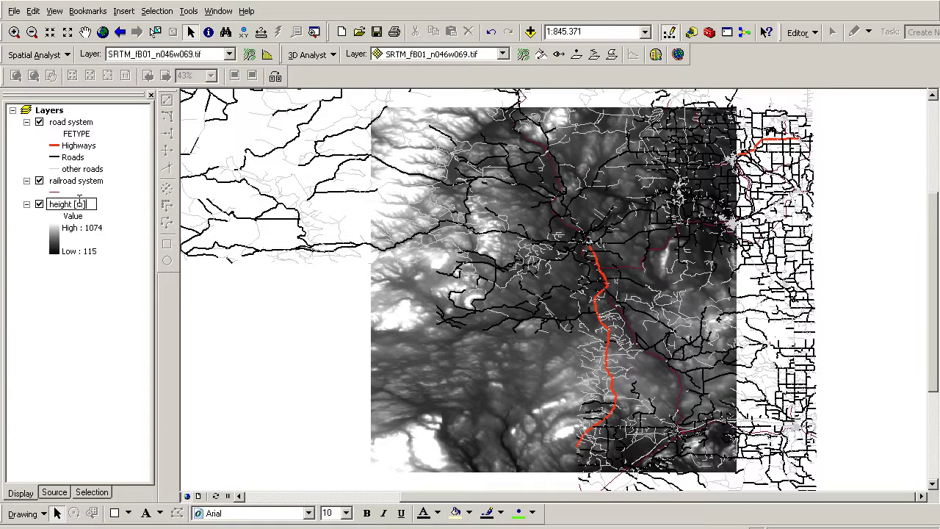
{"action": "key", "text": "Return"}
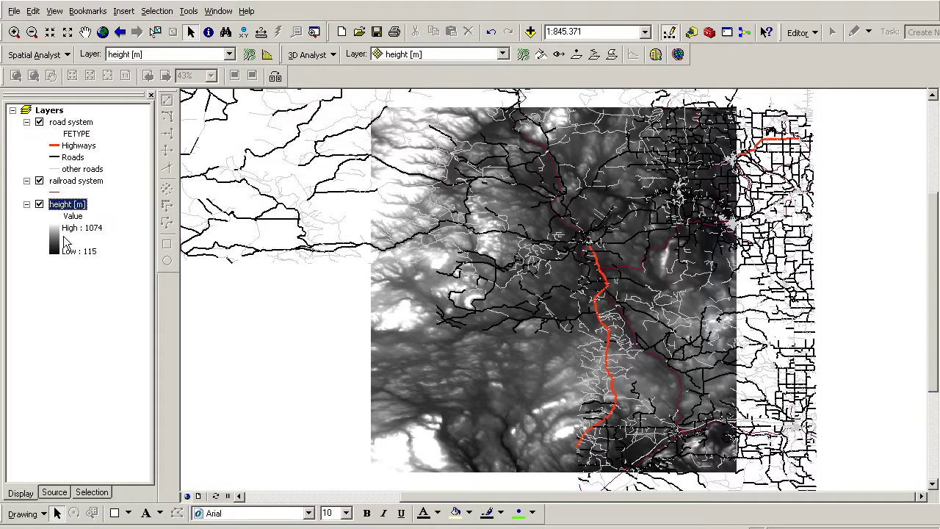
Give height [m] an inverted brown-to-teal ramp and zoom to a 1:417,276 extent
{"action": "left_click", "coordinate": [53, 237]}
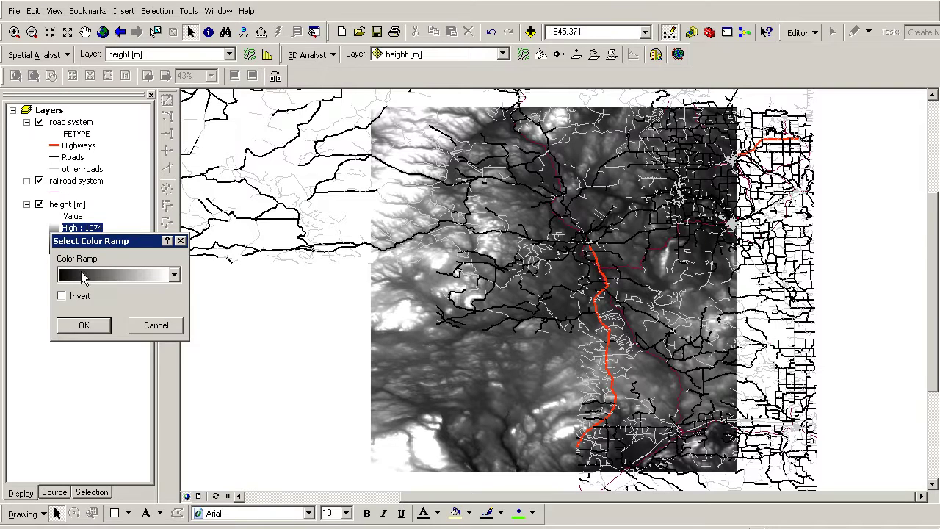
{"action": "left_click", "coordinate": [110, 274]}
{"action": "scroll", "coordinate": [174, 347], "scroll_direction": "down", "scroll_amount": 1}
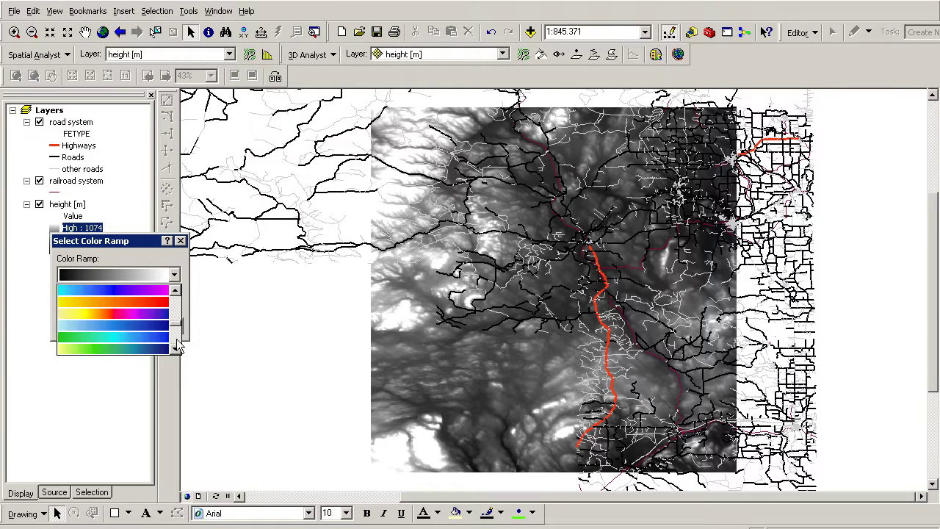
{"action": "scroll", "coordinate": [178, 347], "scroll_direction": "down", "scroll_amount": 1}
{"action": "left_click", "coordinate": [129, 352]}
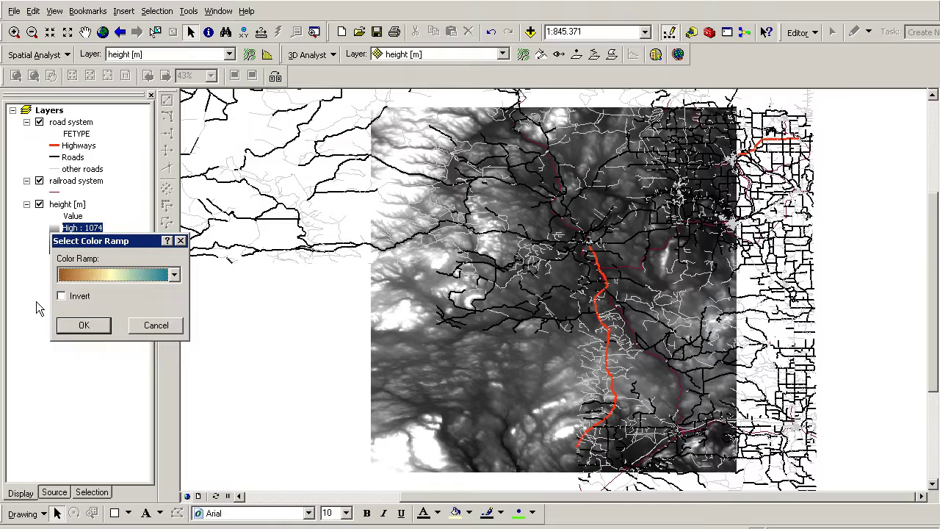
{"action": "left_click", "coordinate": [62, 300]}
{"action": "left_click", "coordinate": [86, 329]}
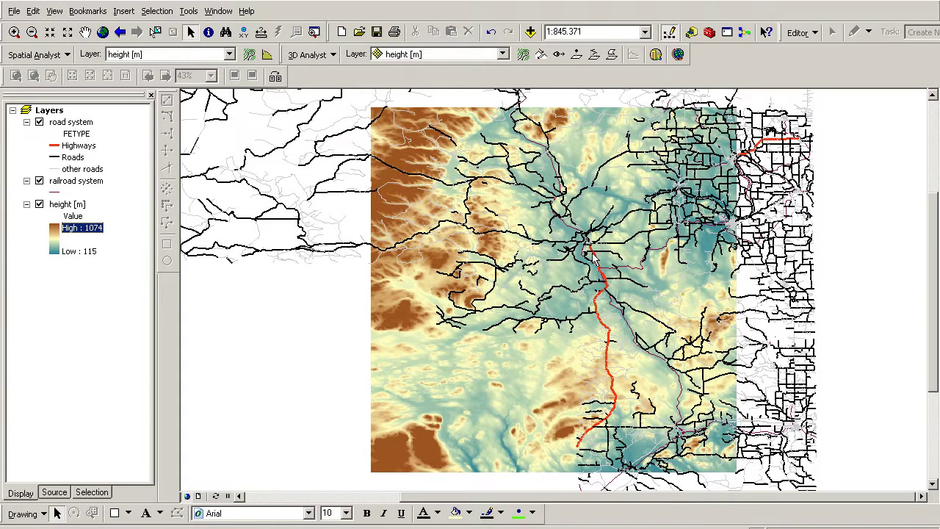
{"action": "left_click", "coordinate": [14, 31]}
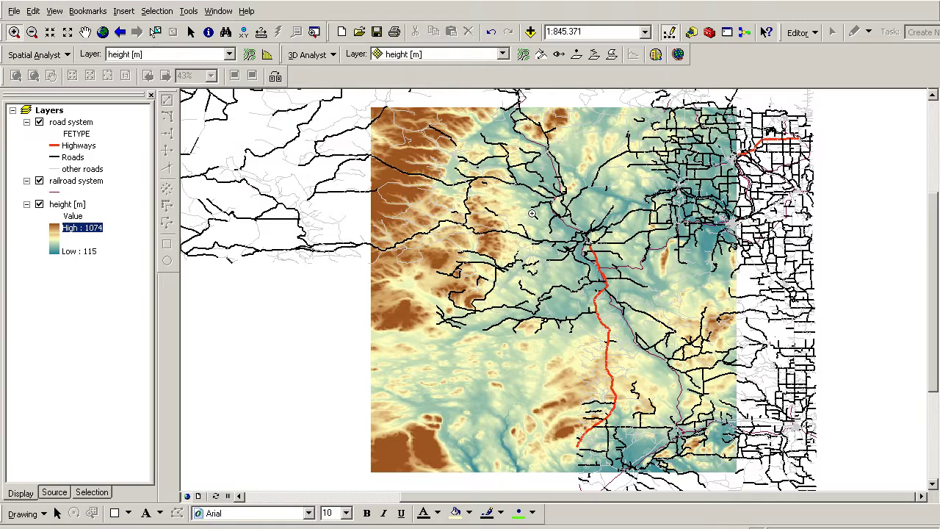
{"action": "left_click_drag", "start_coordinate": [410, 181], "coordinate": [731, 379]}
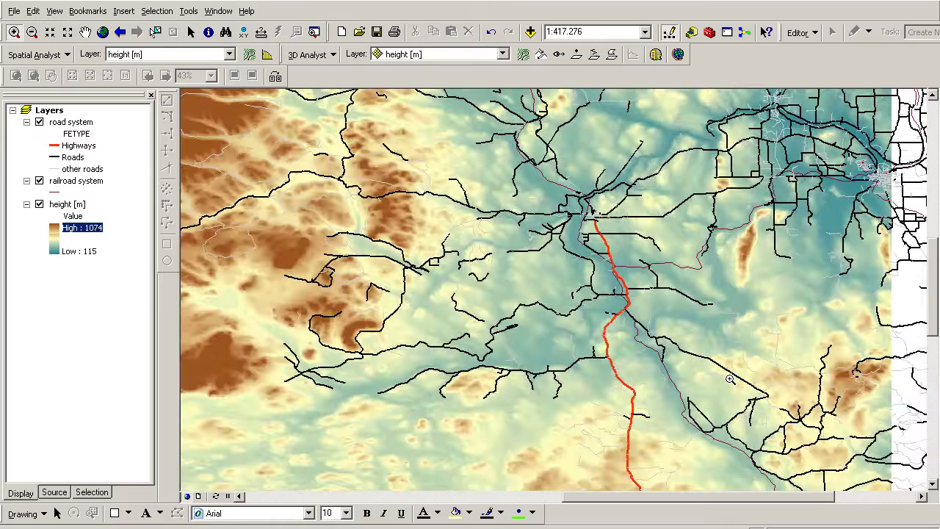
Switch to the page layout and select the title and scale bar elements
{"action": "left_click", "coordinate": [198, 497]}
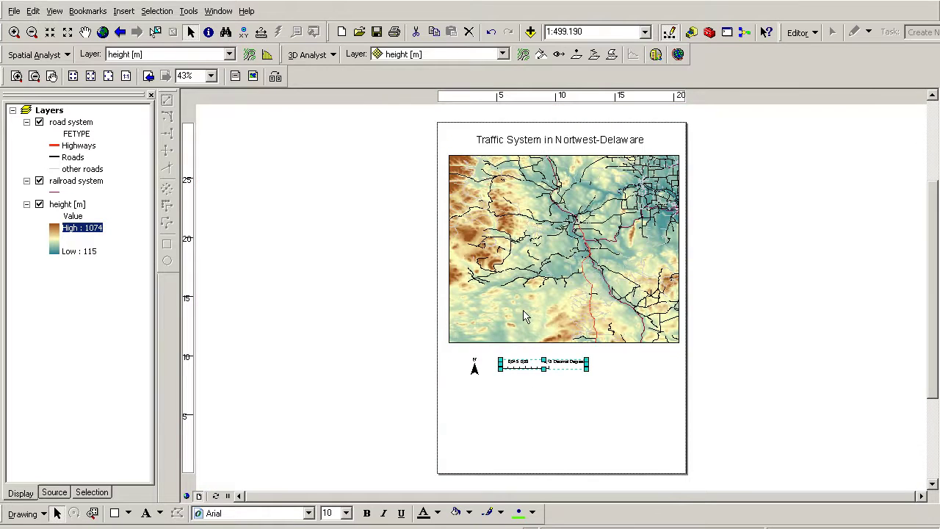
{"action": "left_click", "coordinate": [540, 137]}
{"action": "left_click_drag", "start_coordinate": [937, 221], "coordinate": [937, 210]}
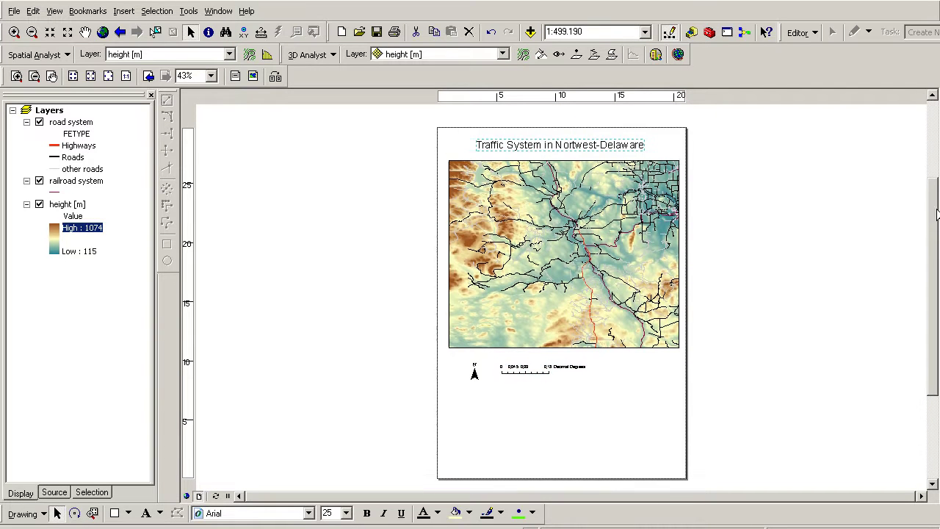
{"action": "left_click", "coordinate": [532, 378]}
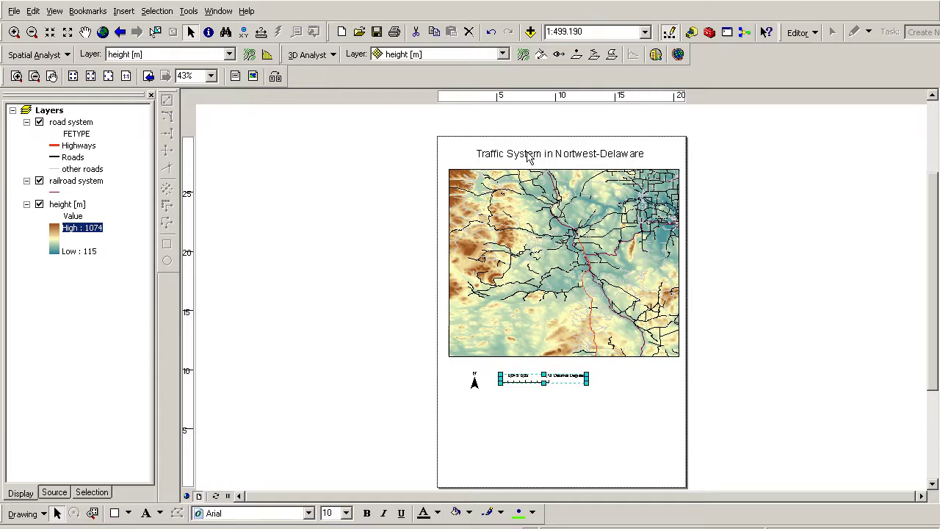
Extend the map title to 'Traffic System in Nortwest-Delaware (subset)'
{"action": "left_click", "coordinate": [604, 157]}
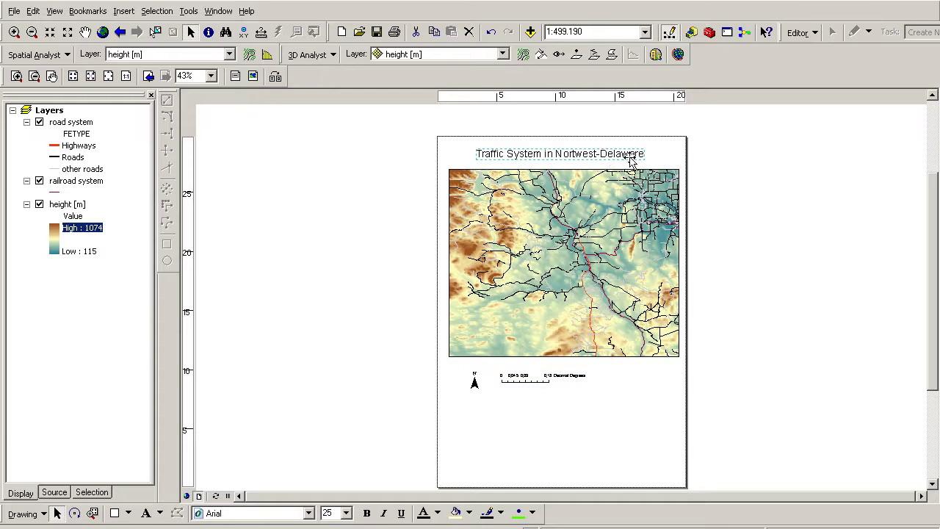
{"action": "double_click", "coordinate": [625, 155]}
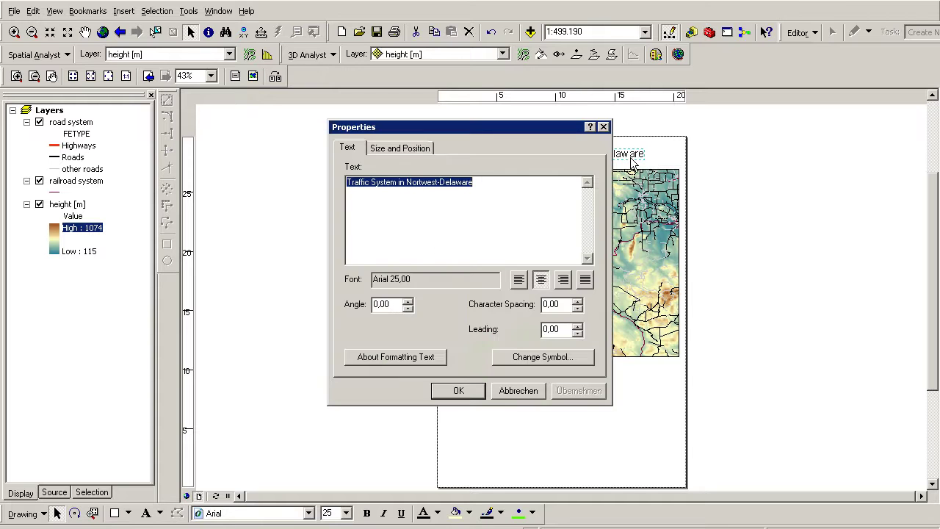
{"action": "left_click", "coordinate": [468, 396]}
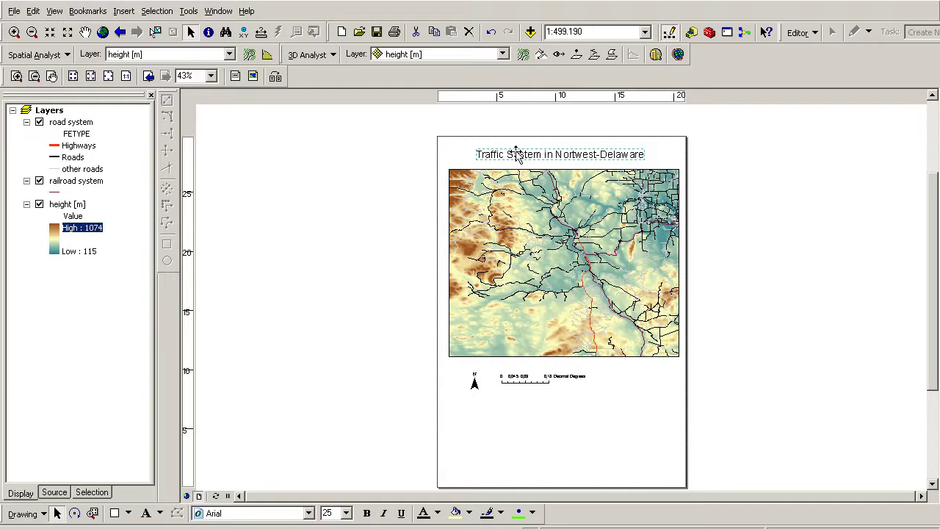
{"action": "double_click", "coordinate": [630, 155]}
{"action": "left_click", "coordinate": [498, 188]}
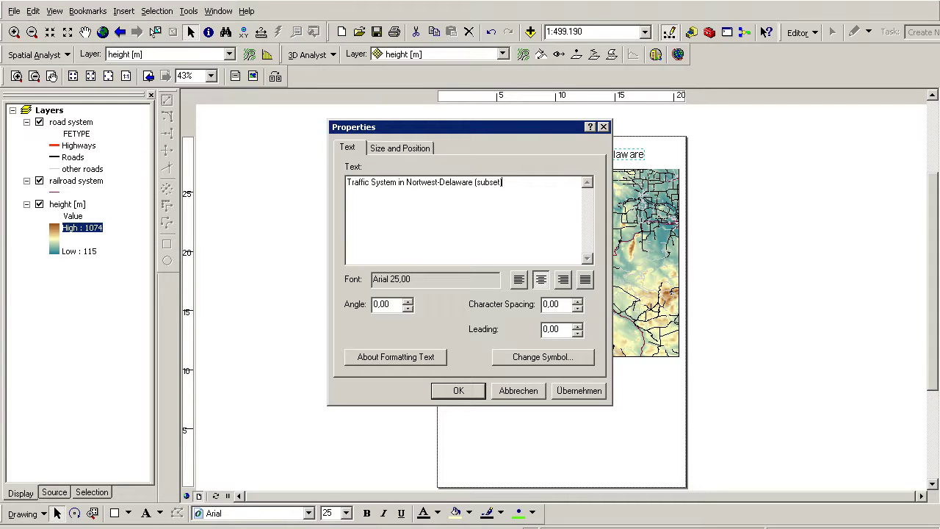
{"action": "left_click", "coordinate": [462, 394]}
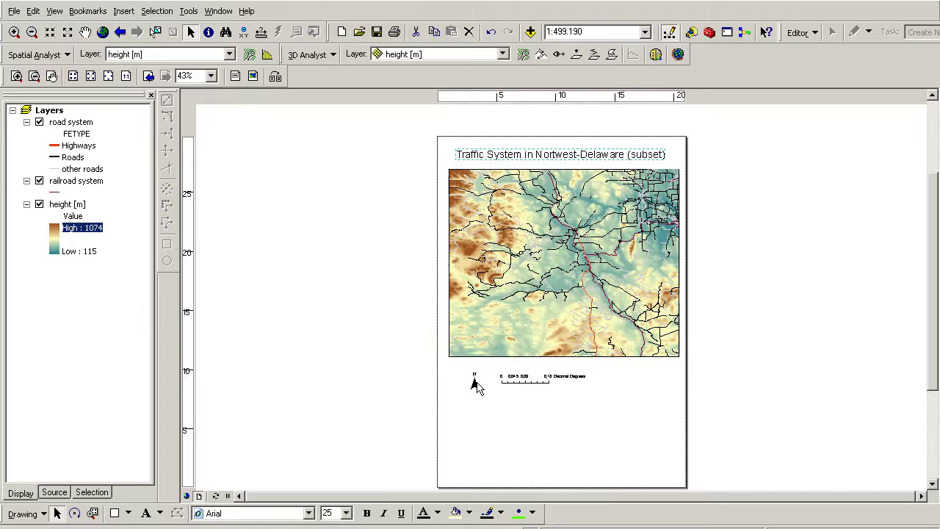
Zoom the layout in on the north arrow and scale bar
{"action": "left_click", "coordinate": [532, 379]}
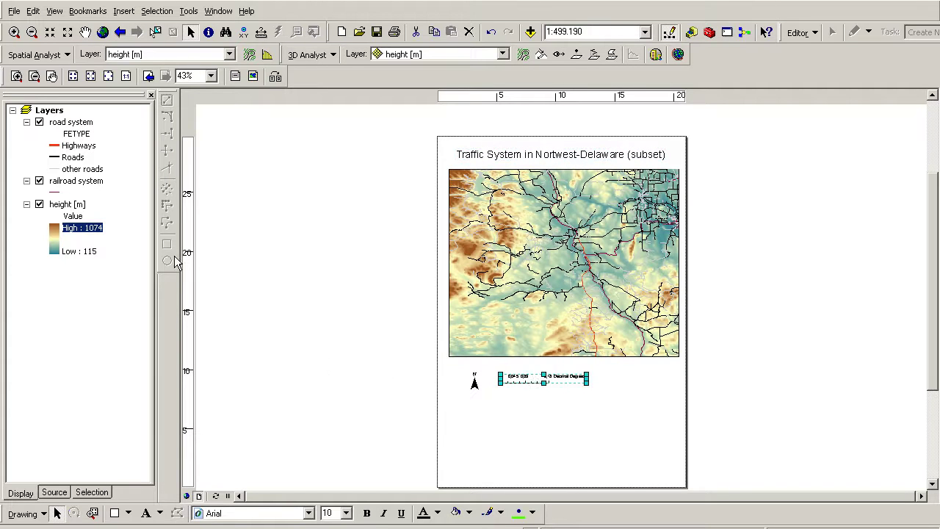
{"action": "left_click", "coordinate": [16, 75]}
{"action": "left_click_drag", "start_coordinate": [450, 364], "coordinate": [651, 414]}
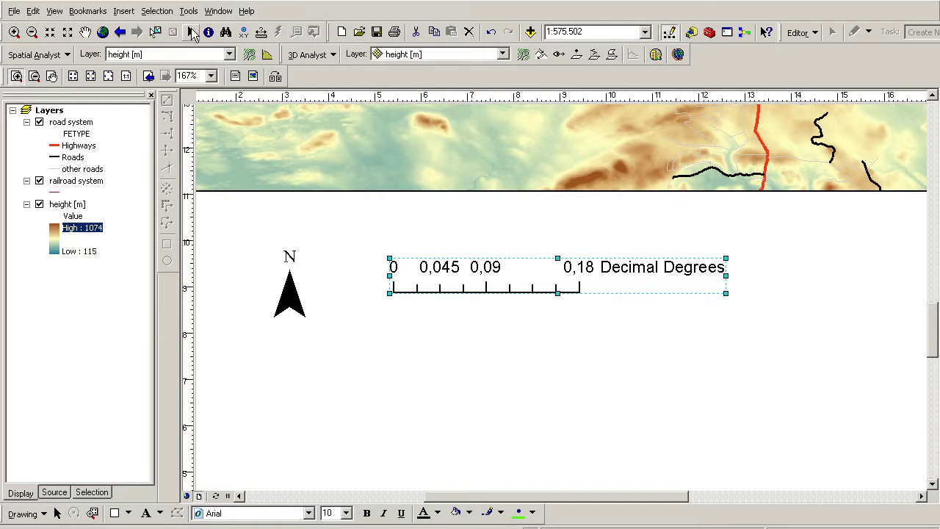
Select the scale bar and bring up its Properties
{"action": "left_click", "coordinate": [190, 31]}
{"action": "right_click", "coordinate": [541, 261]}
{"action": "right_click", "coordinate": [514, 279]}
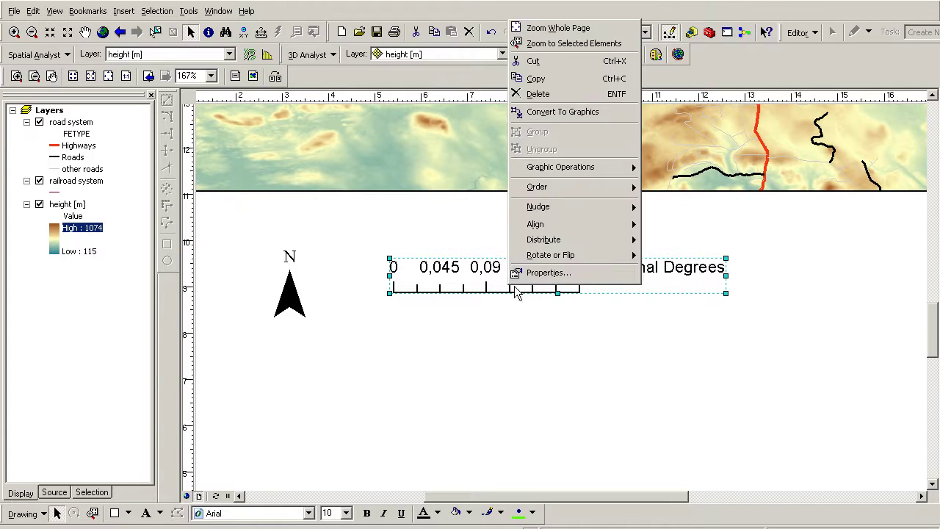
{"action": "left_click", "coordinate": [523, 273]}
Set the scale bar's division units to Miles and confirm
{"action": "left_click", "coordinate": [435, 296]}
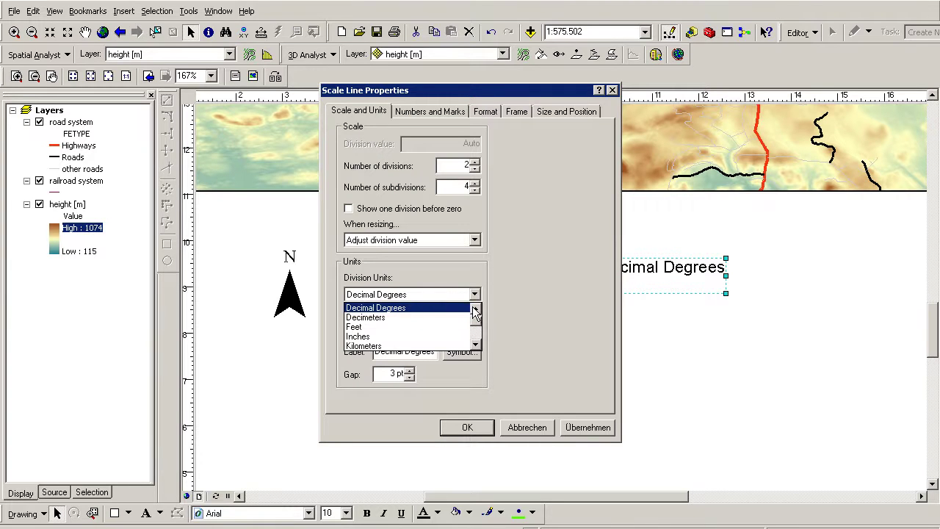
{"action": "left_click", "coordinate": [476, 309]}
{"action": "left_click", "coordinate": [479, 352]}
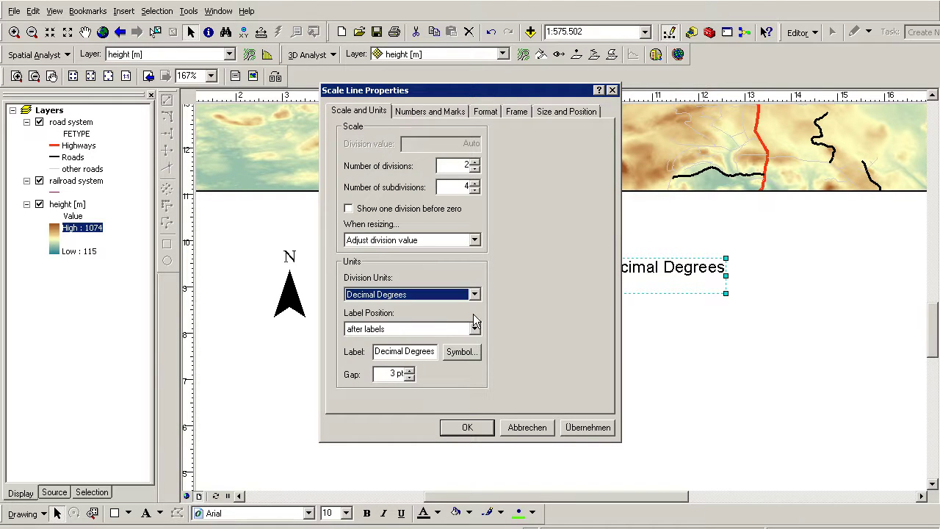
{"action": "left_click", "coordinate": [476, 297]}
{"action": "left_click", "coordinate": [476, 344]}
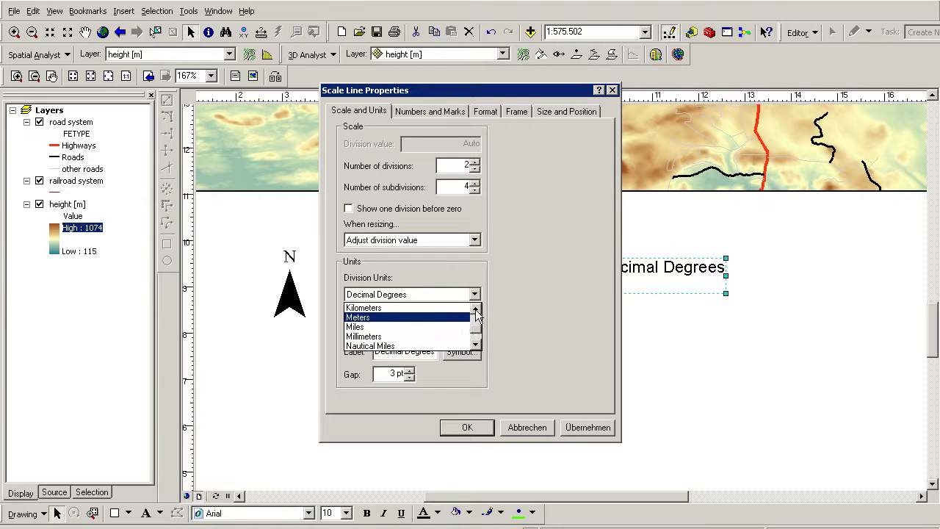
{"action": "left_click", "coordinate": [477, 310]}
{"action": "left_click", "coordinate": [477, 310]}
{"action": "left_click", "coordinate": [476, 310]}
{"action": "left_click", "coordinate": [476, 310]}
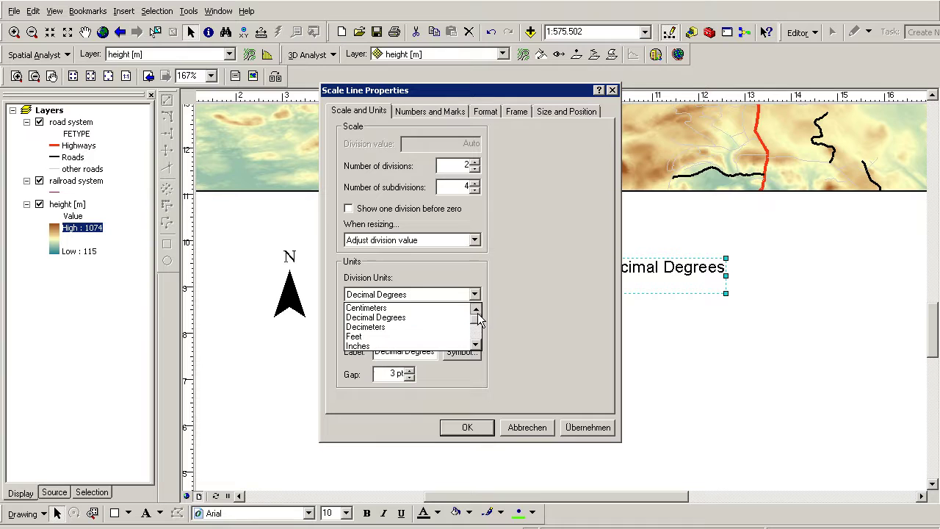
{"action": "left_click", "coordinate": [476, 345]}
{"action": "left_click", "coordinate": [476, 345]}
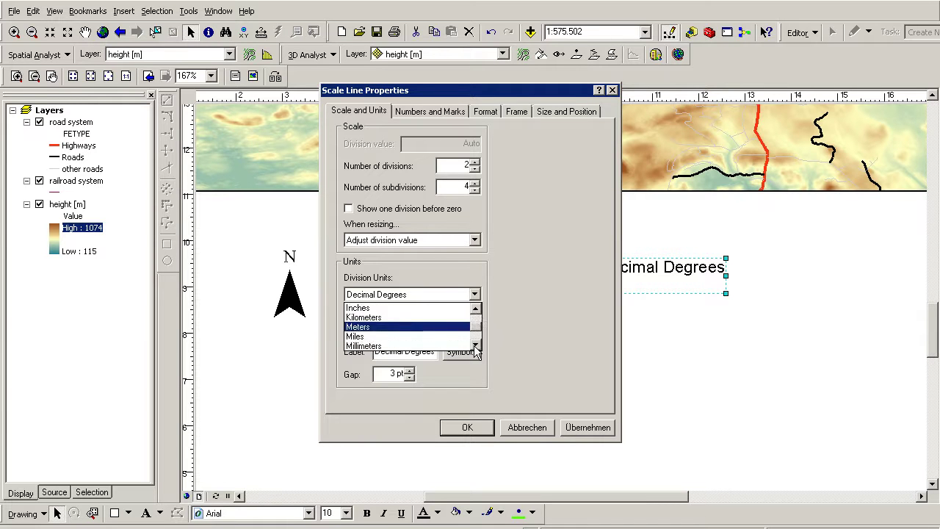
{"action": "left_click", "coordinate": [367, 336]}
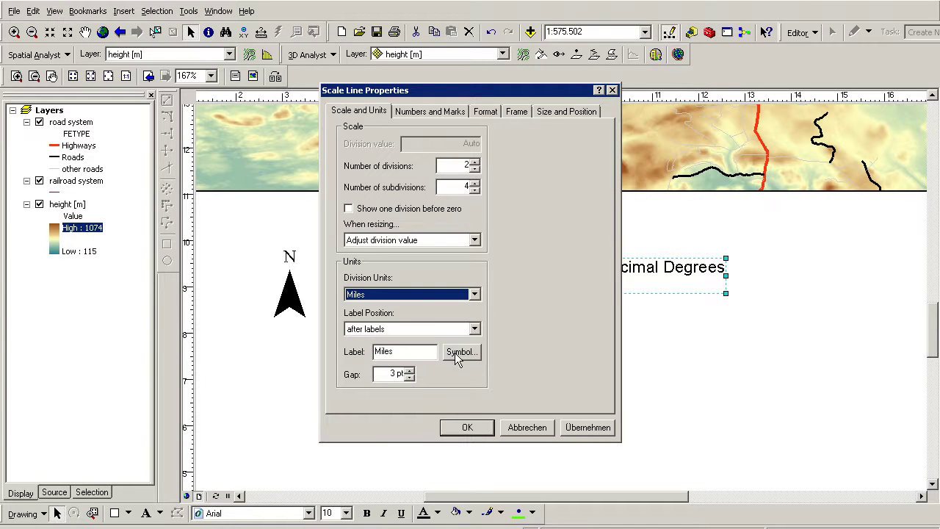
{"action": "left_click", "coordinate": [470, 429]}
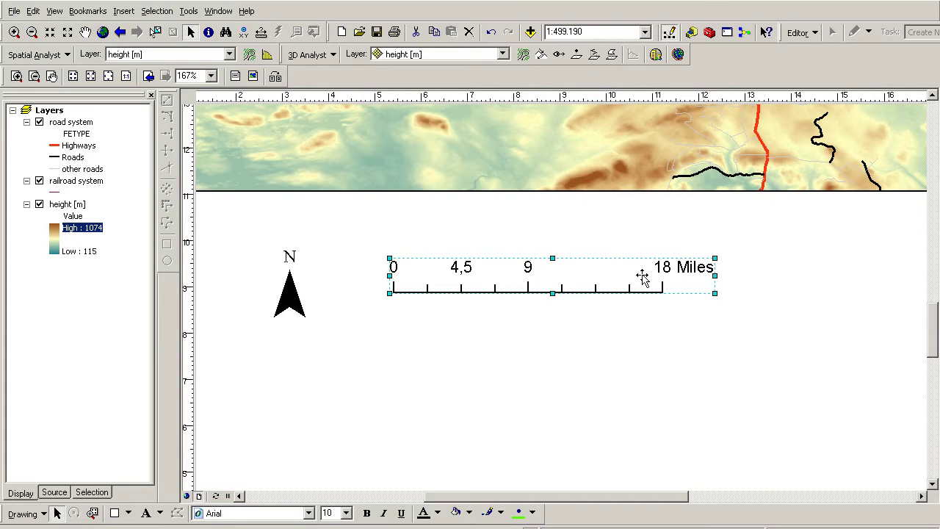
Stretch the scale bar to read 0, 5, 10, 20 Miles, then zoom the layout out to 66%
{"action": "left_click_drag", "start_coordinate": [715, 275], "coordinate": [730, 278]}
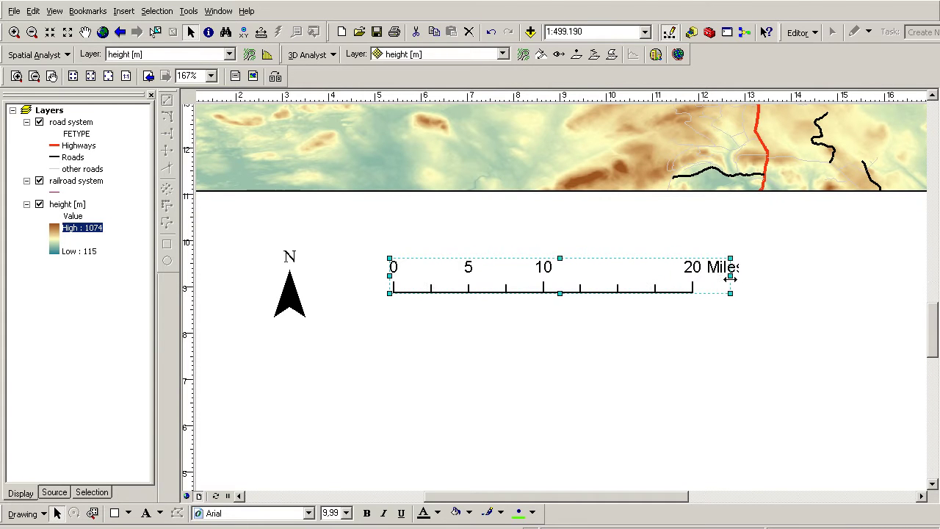
{"action": "left_click", "coordinate": [695, 381]}
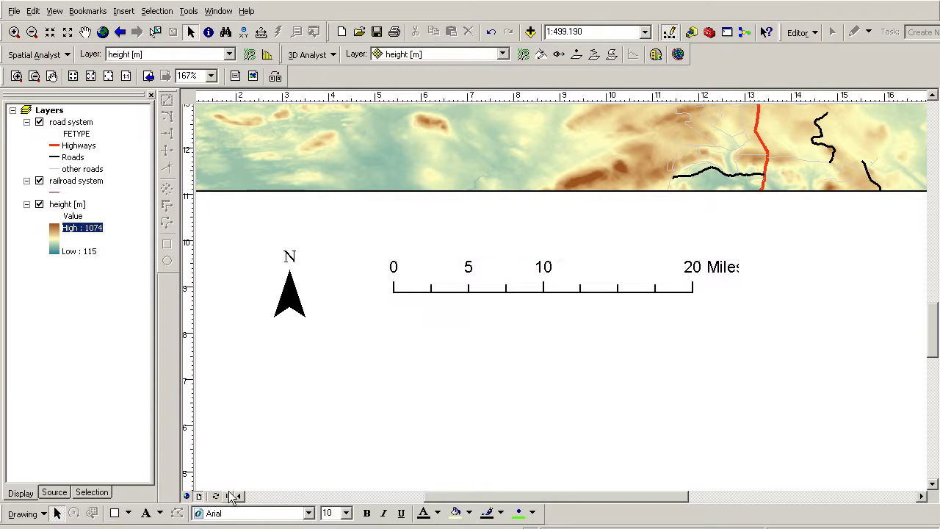
{"action": "left_click", "coordinate": [33, 75]}
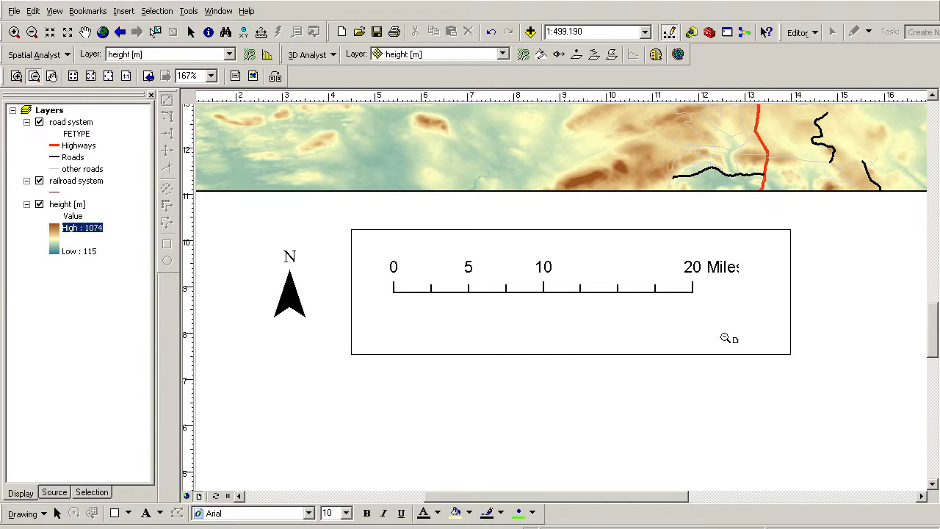
{"action": "left_click_drag", "start_coordinate": [350, 226], "coordinate": [828, 360]}
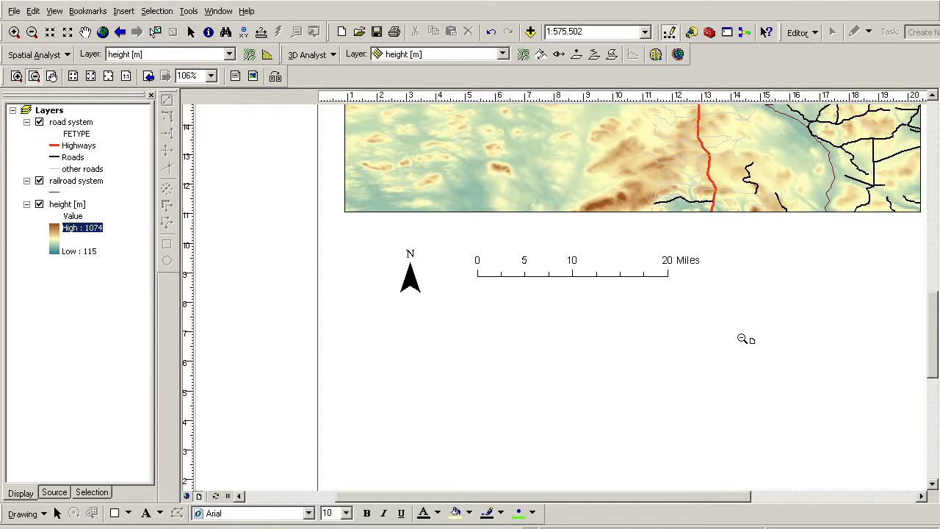
{"action": "left_click_drag", "start_coordinate": [935, 329], "coordinate": [935, 299]}
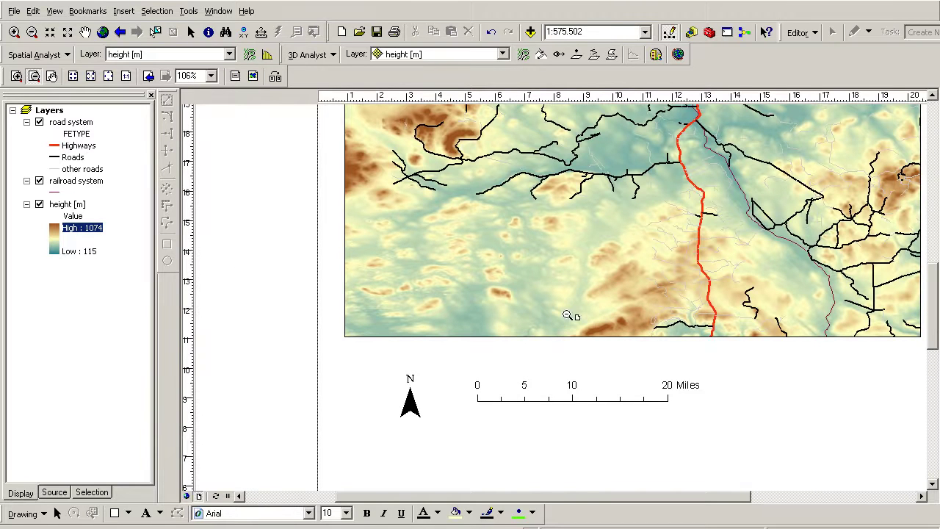
{"action": "left_click", "coordinate": [34, 75]}
{"action": "left_click_drag", "start_coordinate": [471, 254], "coordinate": [728, 395]}
{"action": "left_click", "coordinate": [749, 369]}
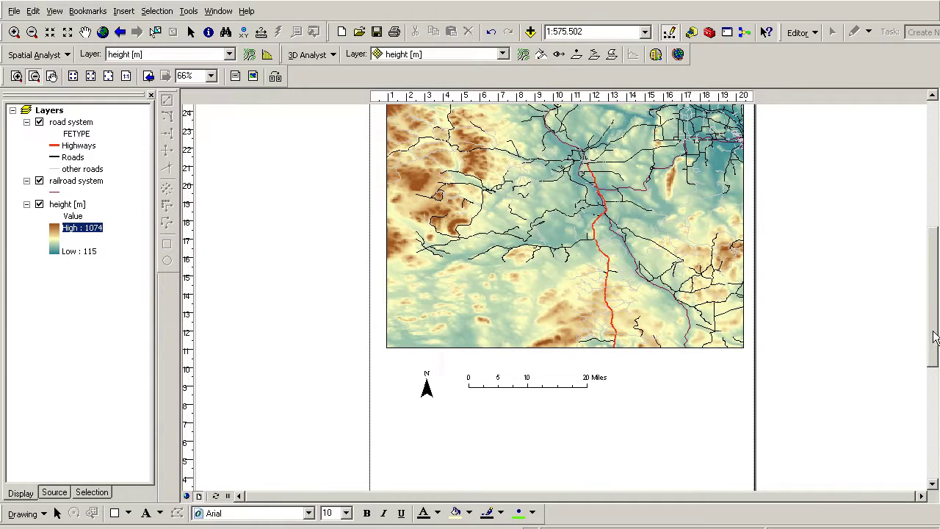
{"action": "left_click_drag", "start_coordinate": [934, 337], "coordinate": [935, 349]}
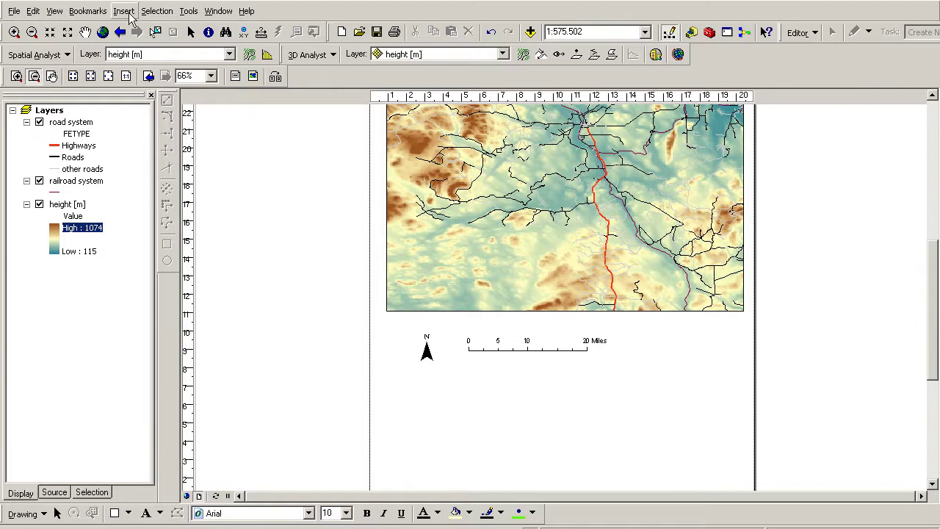
Insert a legend with default wizard settings and place it right of the scale bar
{"action": "left_click", "coordinate": [129, 16]}
{"action": "left_click", "coordinate": [143, 99]}
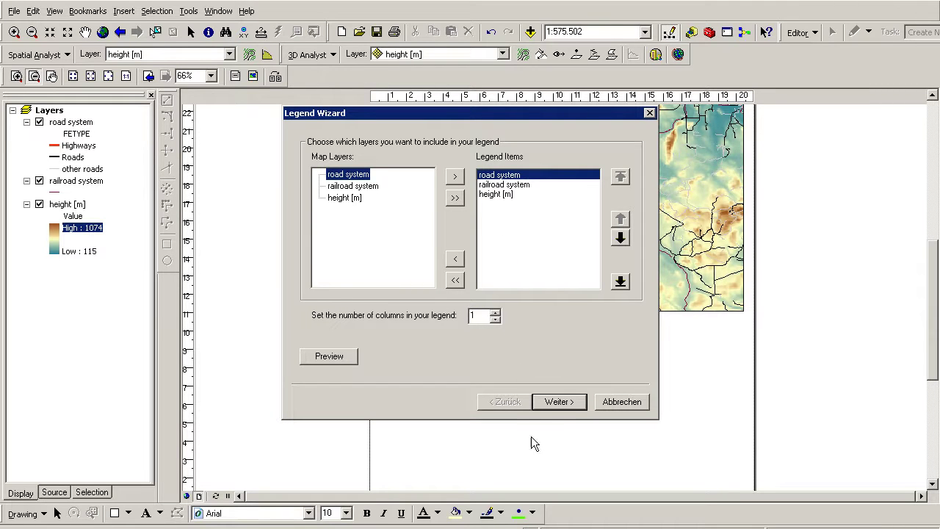
{"action": "left_click", "coordinate": [556, 404]}
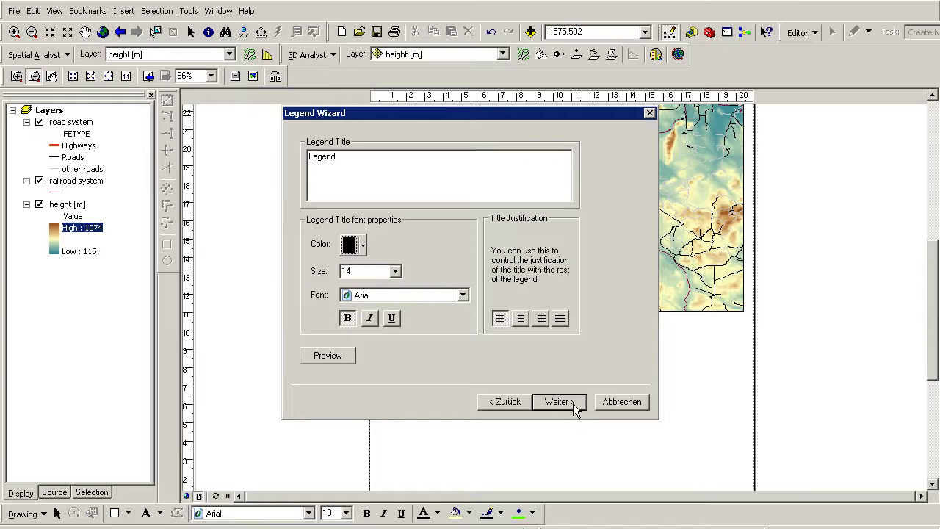
{"action": "left_click", "coordinate": [572, 404]}
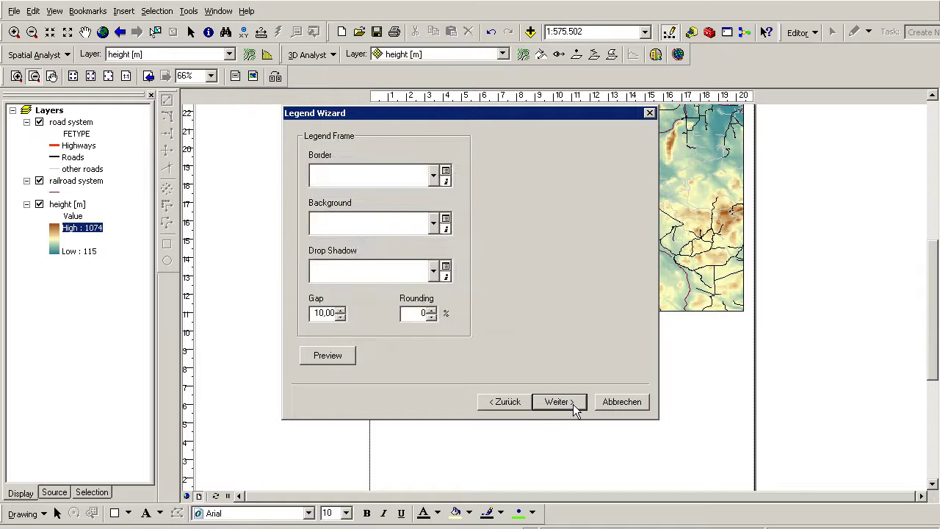
{"action": "left_click", "coordinate": [492, 402]}
{"action": "left_click", "coordinate": [434, 177]}
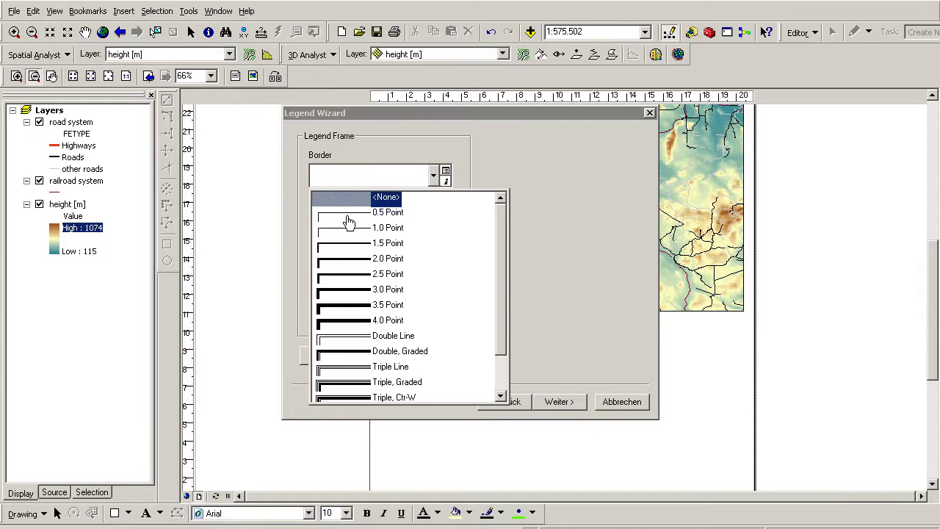
{"action": "key", "text": "Escape"}
{"action": "left_click", "coordinate": [565, 402]}
{"action": "left_click", "coordinate": [576, 402]}
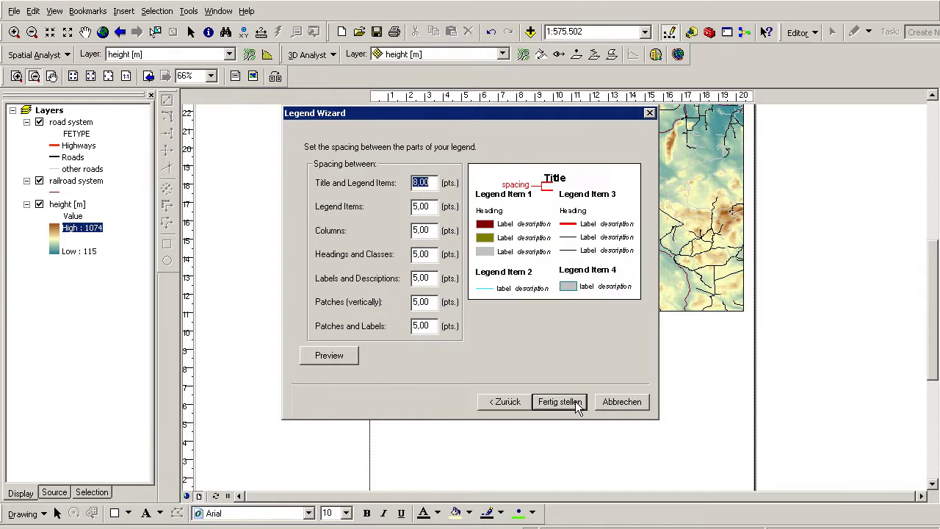
{"action": "mouse_move", "coordinate": [494, 283]}
{"action": "left_mouse_down"}
{"action": "mouse_move", "coordinate": [670, 434]}
{"action": "mouse_move", "coordinate": [674, 419]}
{"action": "left_mouse_up"}
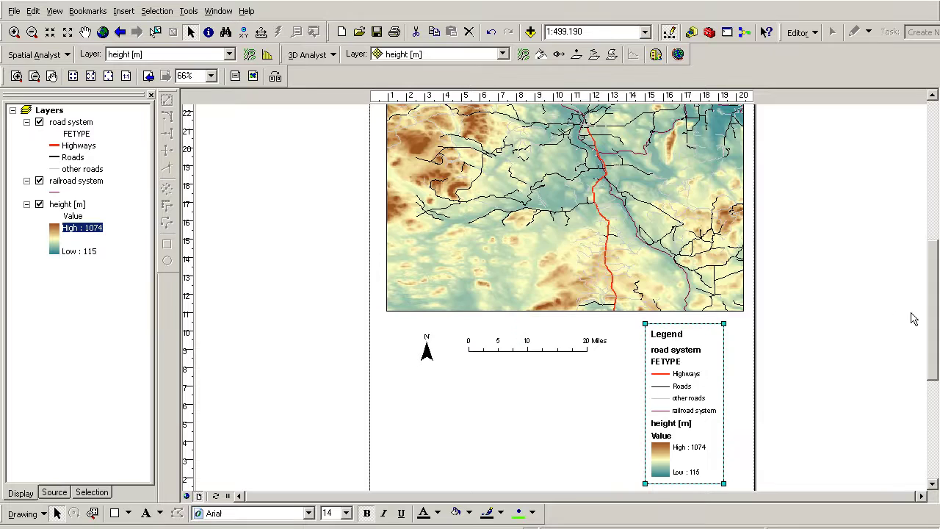
Give the road system legend item the Layer Name and Label style and apply
{"action": "scroll", "coordinate": [937, 323], "scroll_direction": "down", "scroll_amount": 1}
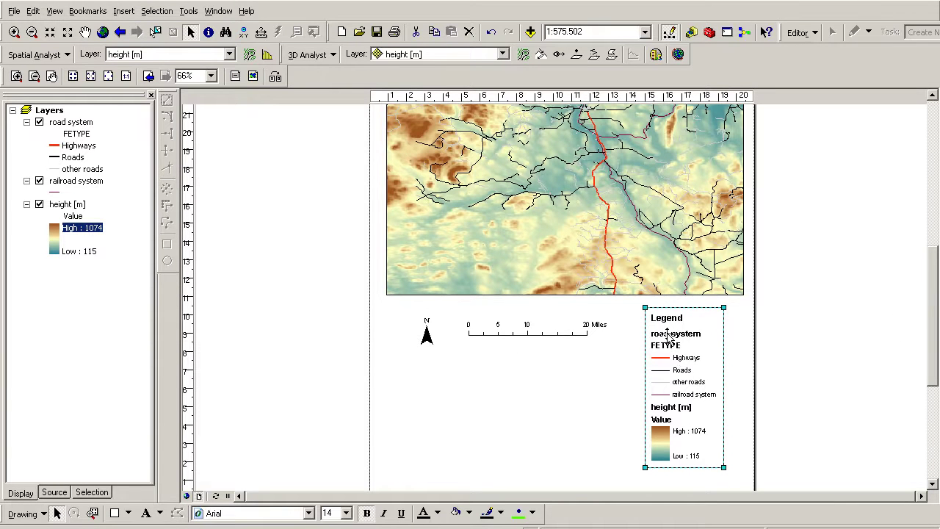
{"action": "double_click", "coordinate": [676, 375]}
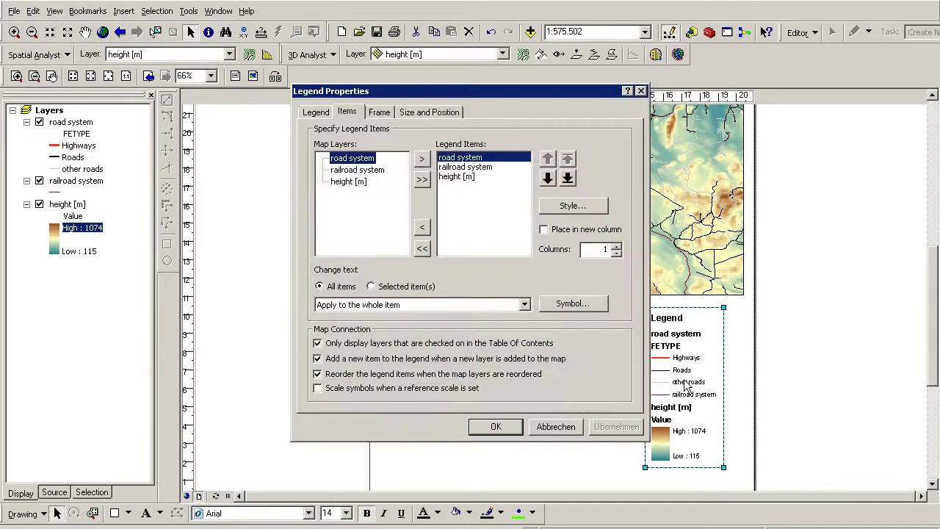
{"action": "left_click", "coordinate": [469, 177]}
{"action": "left_click", "coordinate": [471, 158]}
{"action": "left_click", "coordinate": [557, 205]}
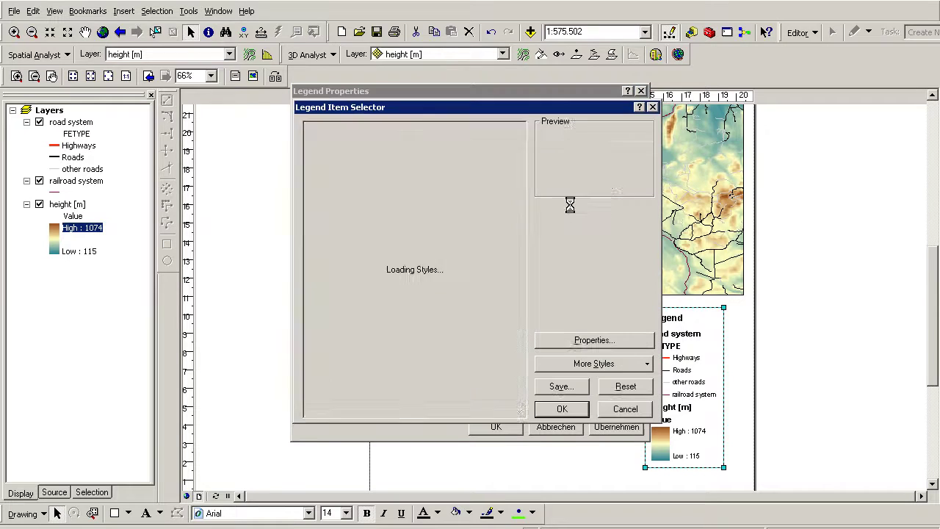
{"action": "left_click", "coordinate": [351, 263]}
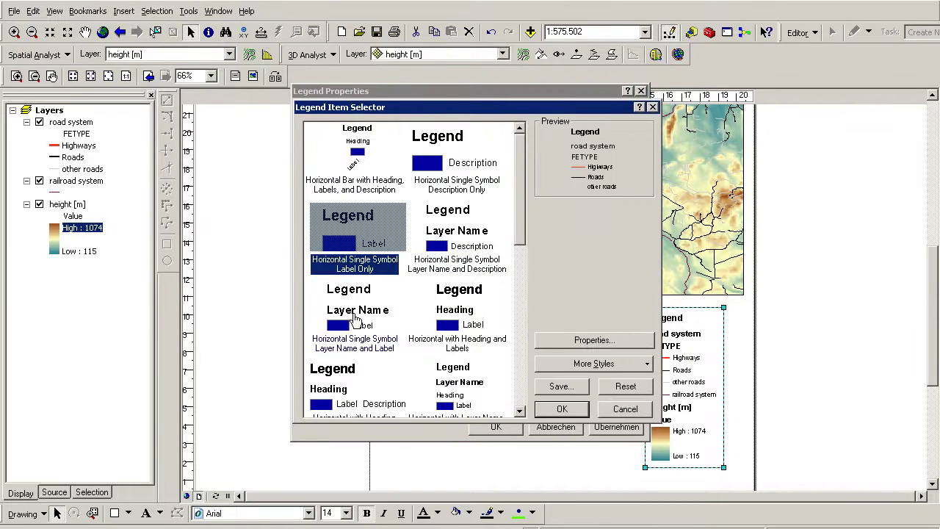
{"action": "left_click", "coordinate": [351, 314]}
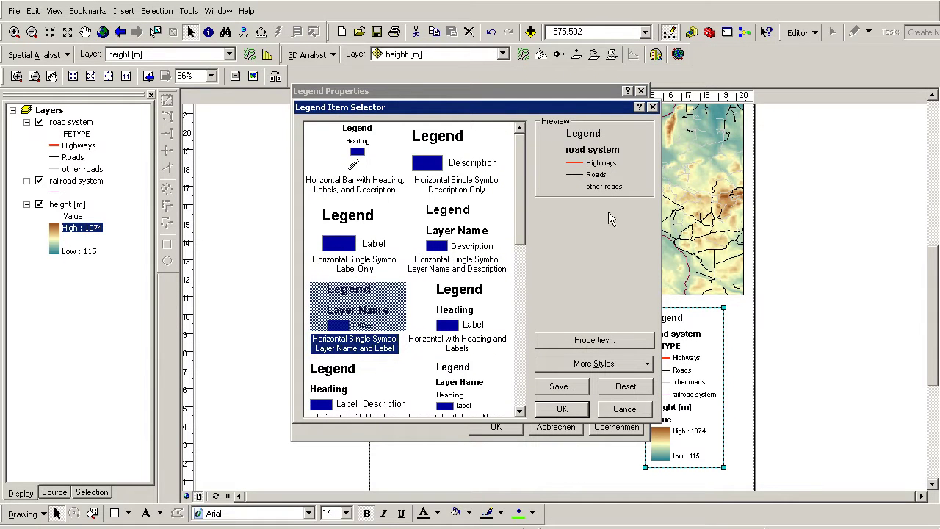
{"action": "left_click", "coordinate": [564, 410]}
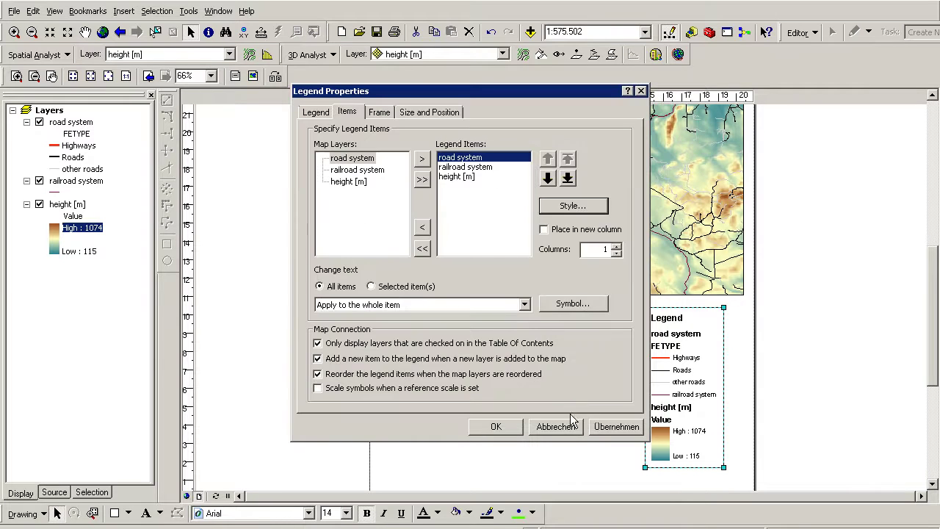
{"action": "left_click", "coordinate": [614, 427]}
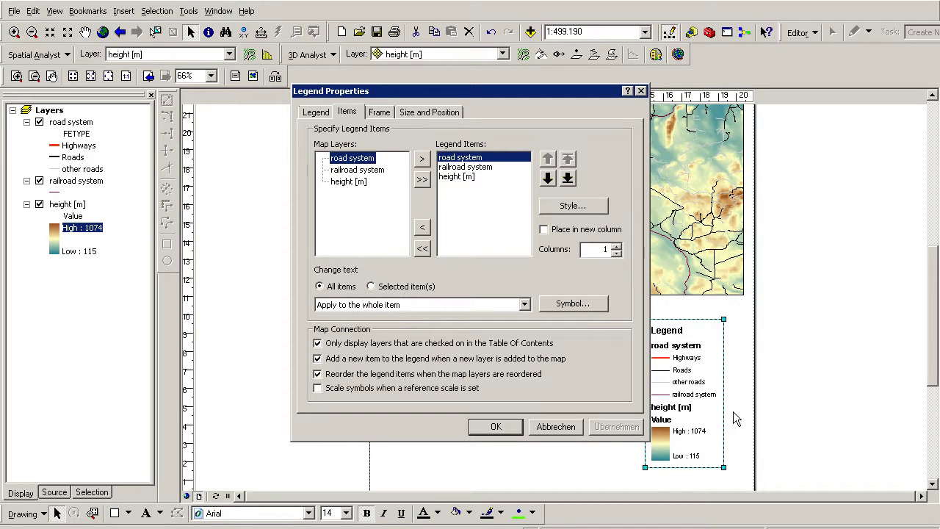
Give the height [m] legend item the Layer Name and Label style and apply
{"action": "double_click", "coordinate": [463, 177]}
{"action": "left_click", "coordinate": [357, 316]}
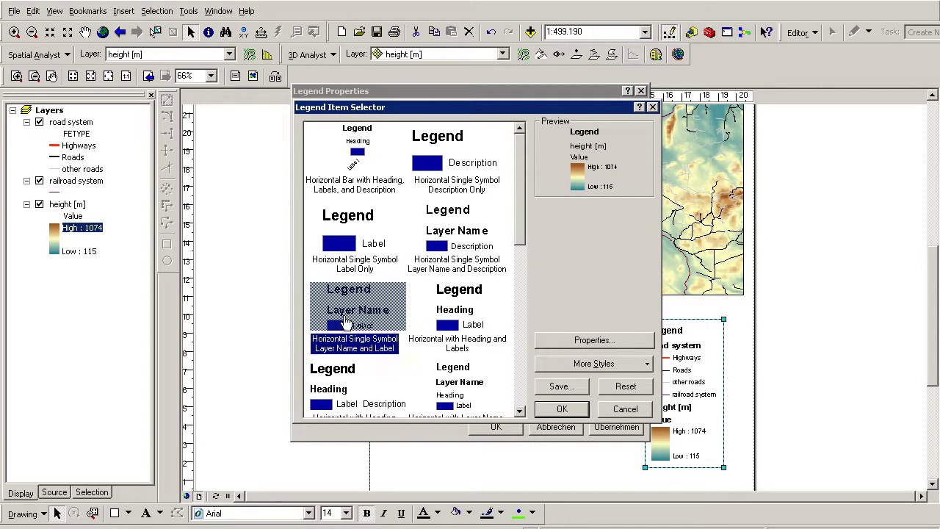
{"action": "left_click", "coordinate": [562, 409]}
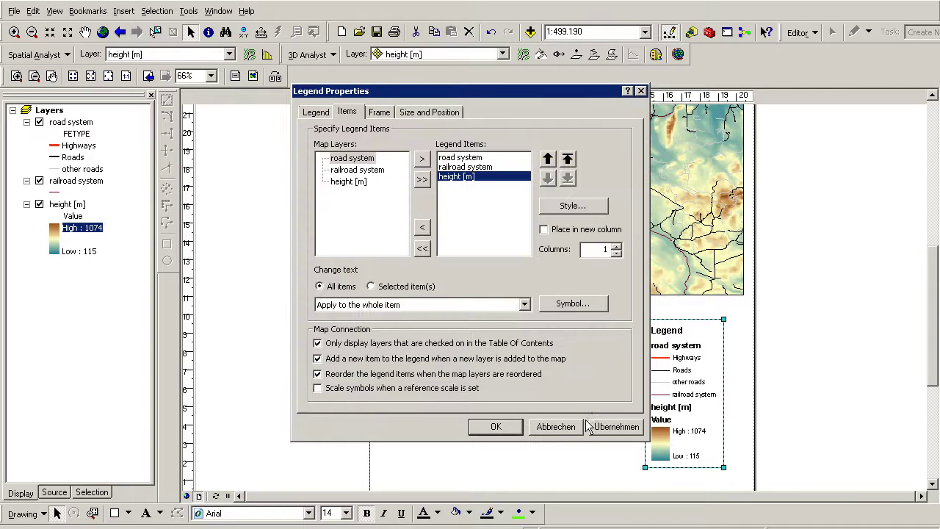
{"action": "left_click", "coordinate": [626, 428]}
Try several legend item styles for railroad system and apply one
{"action": "left_click_drag", "start_coordinate": [553, 93], "coordinate": [452, 92]}
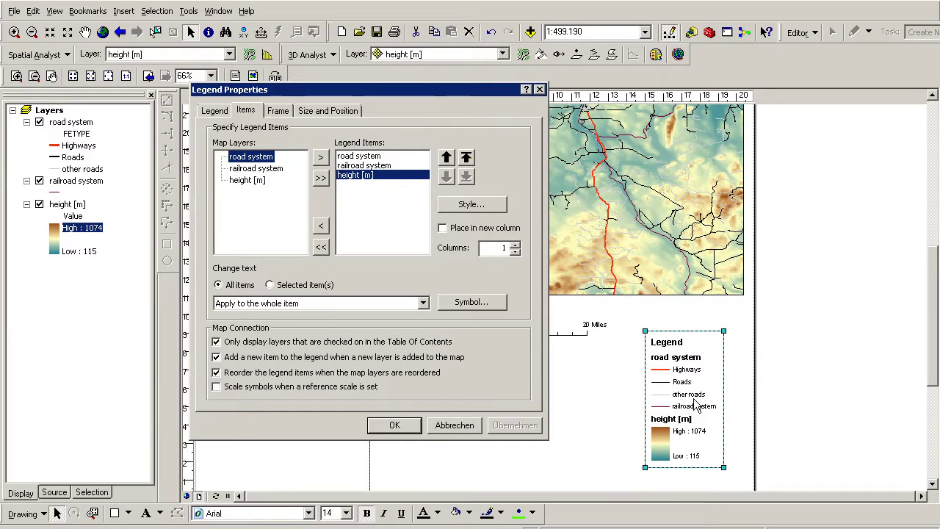
{"action": "left_click", "coordinate": [360, 166]}
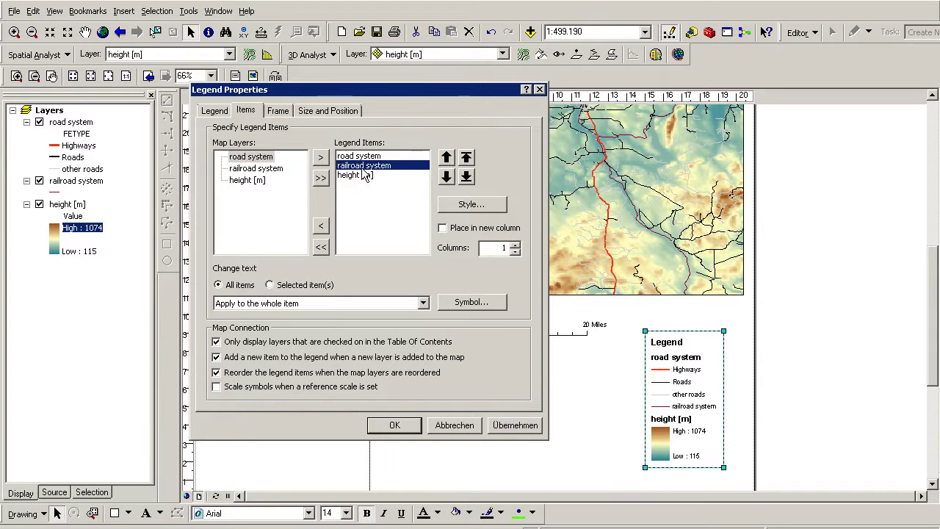
{"action": "left_click", "coordinate": [457, 210]}
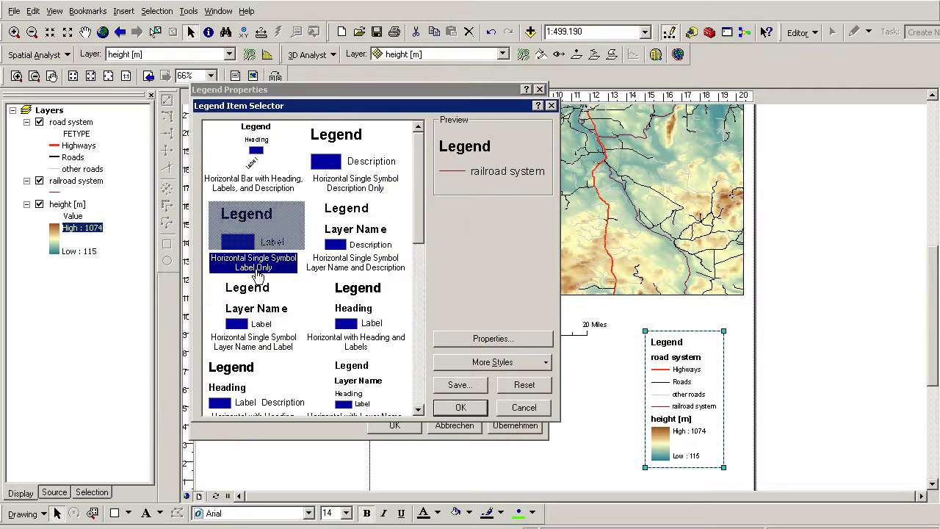
{"action": "left_click", "coordinate": [244, 316]}
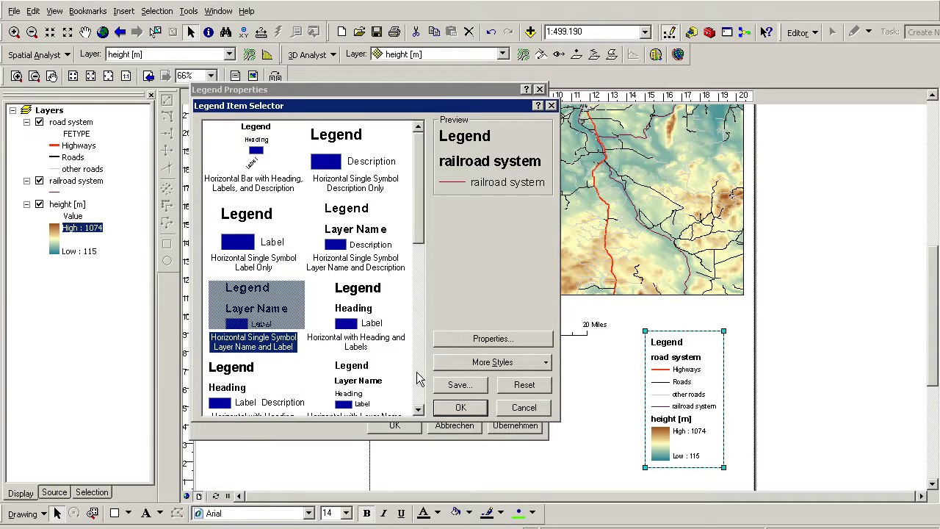
{"action": "left_click", "coordinate": [323, 251]}
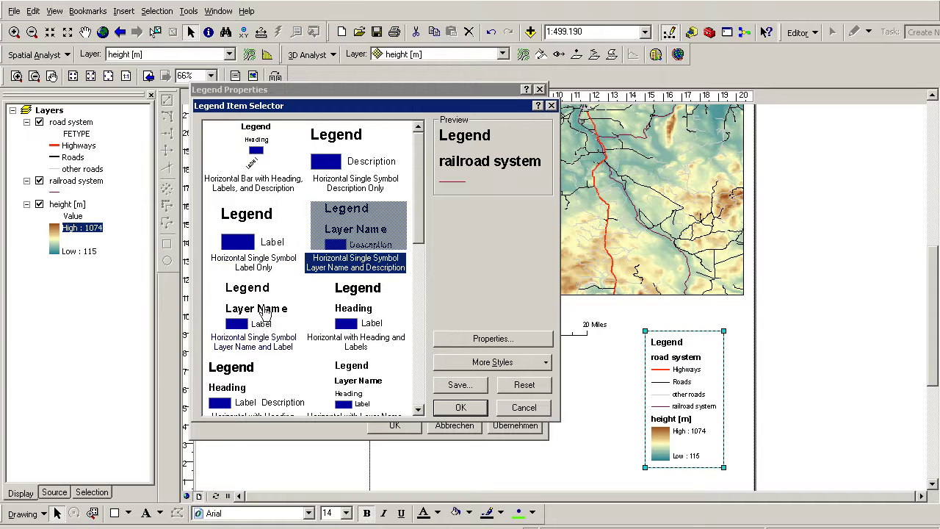
{"action": "left_click", "coordinate": [253, 266]}
{"action": "left_click", "coordinate": [445, 412]}
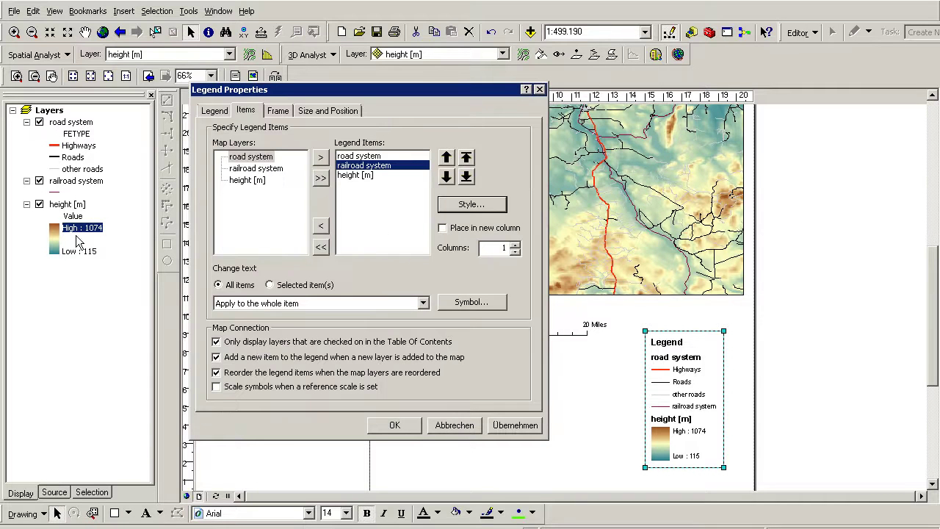
{"action": "left_click", "coordinate": [506, 429]}
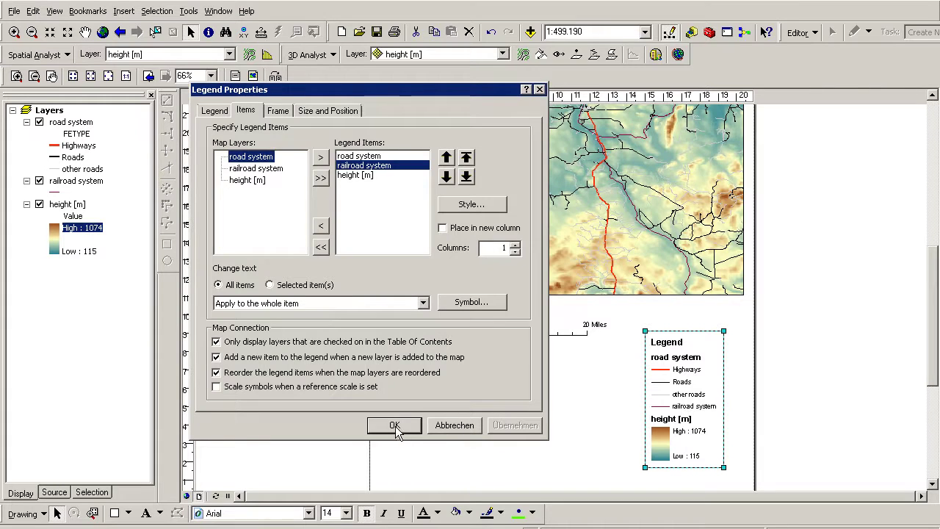
Set railroad system to Horizontal Single Symbol Layer Name and Label and close legend properties
{"action": "left_click", "coordinate": [470, 204]}
{"action": "left_click", "coordinate": [265, 307]}
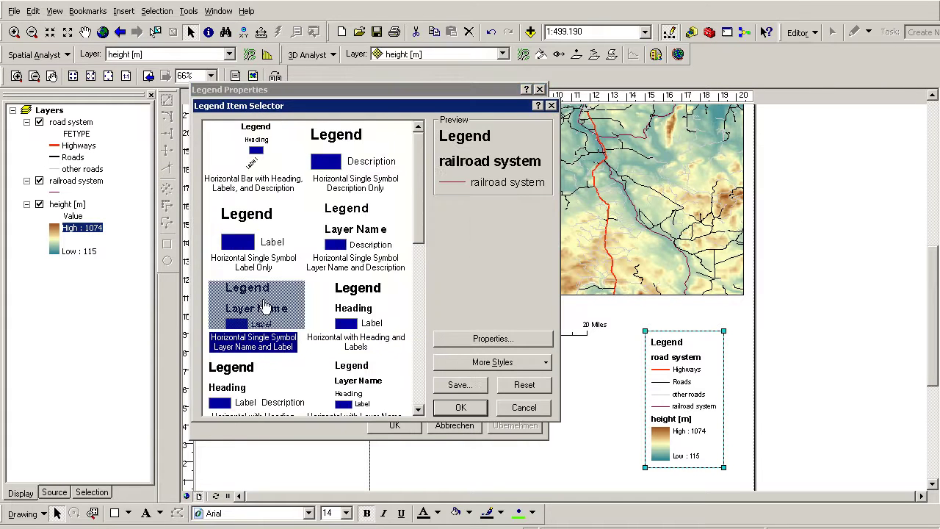
{"action": "left_click", "coordinate": [467, 409]}
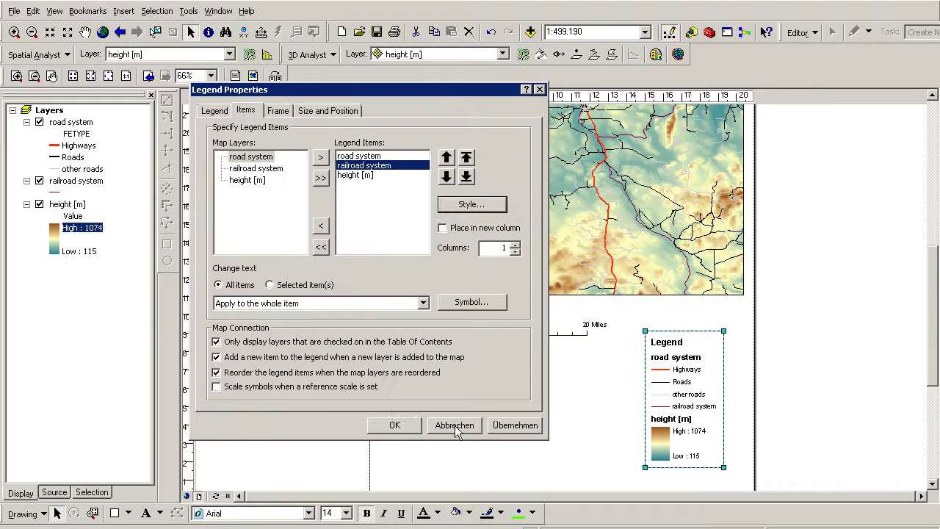
{"action": "left_click", "coordinate": [395, 426]}
{"action": "left_click", "coordinate": [69, 190]}
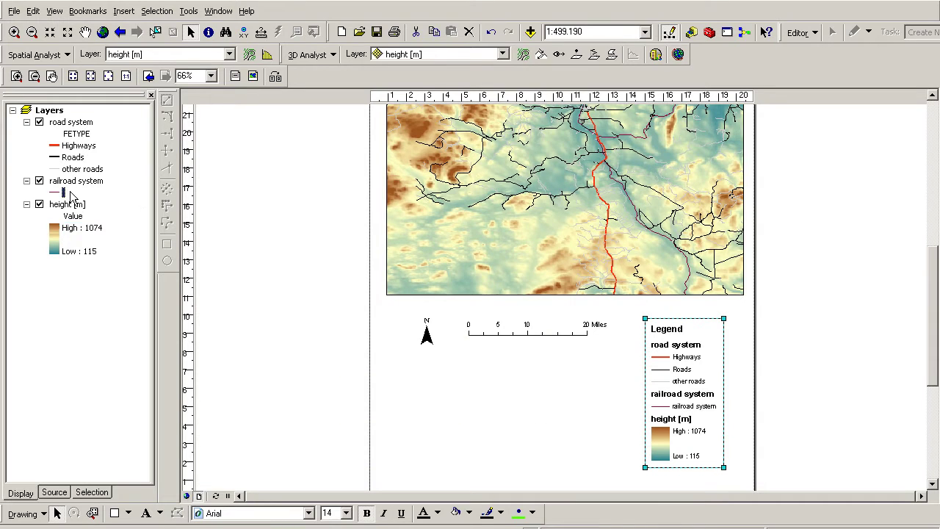
{"action": "key", "text": "Up"}
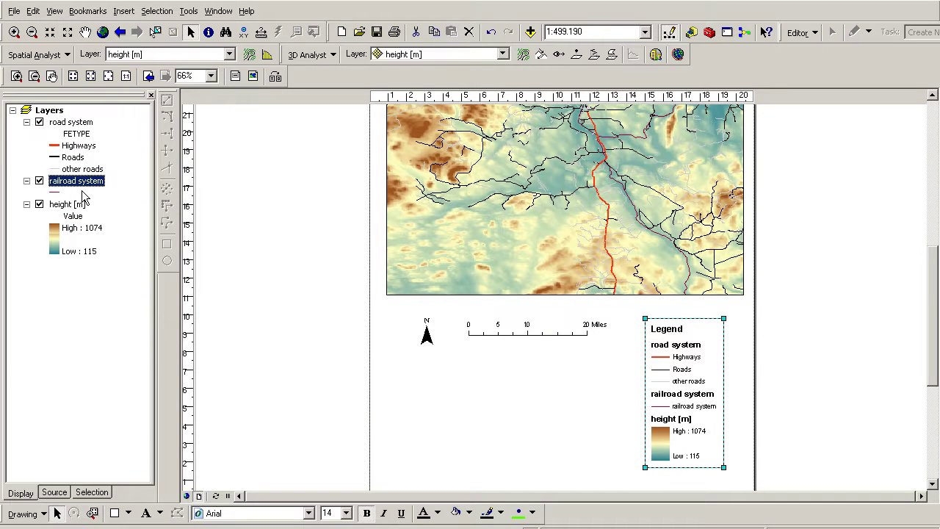
{"action": "key", "text": "Down"}
{"action": "left_click", "coordinate": [70, 190]}
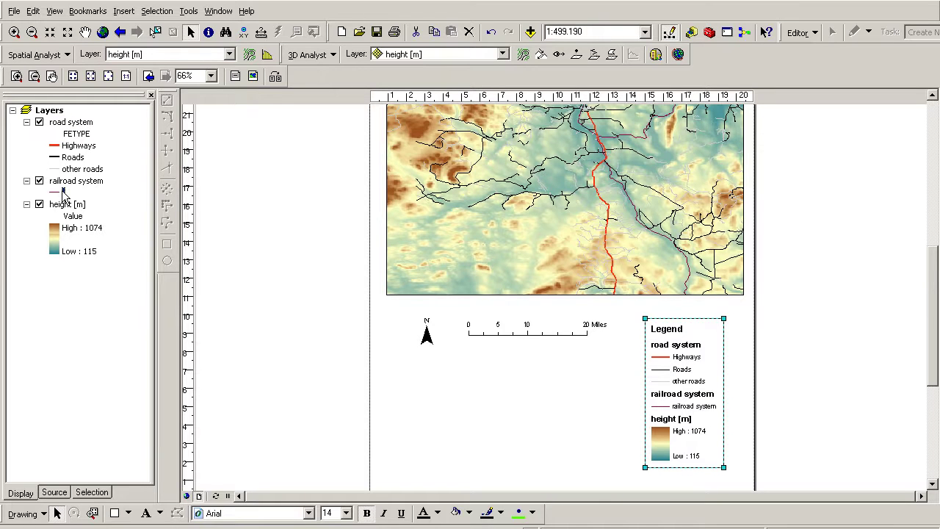
Relabel the railroad symbol as 'railroads' in the layer's symbology
{"action": "double_click", "coordinate": [64, 193]}
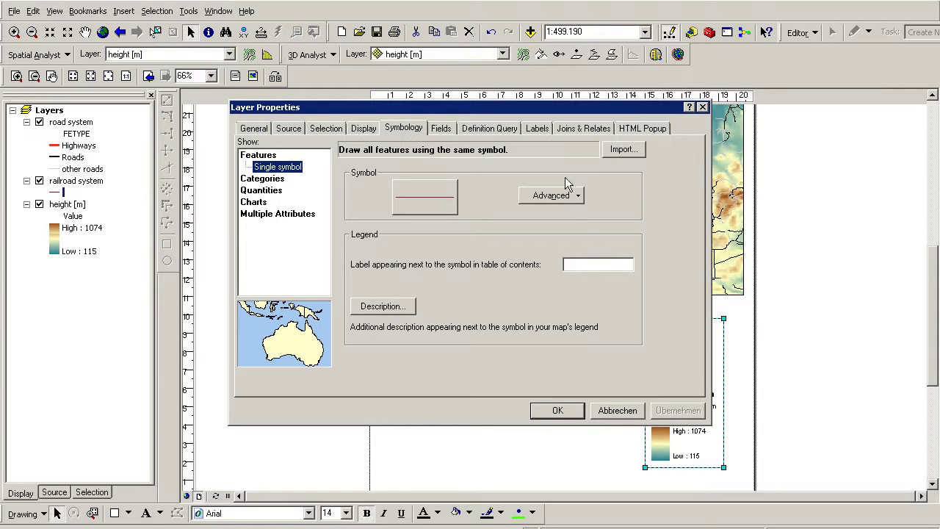
{"action": "left_click", "coordinate": [619, 264]}
{"action": "type", "text": "r"}
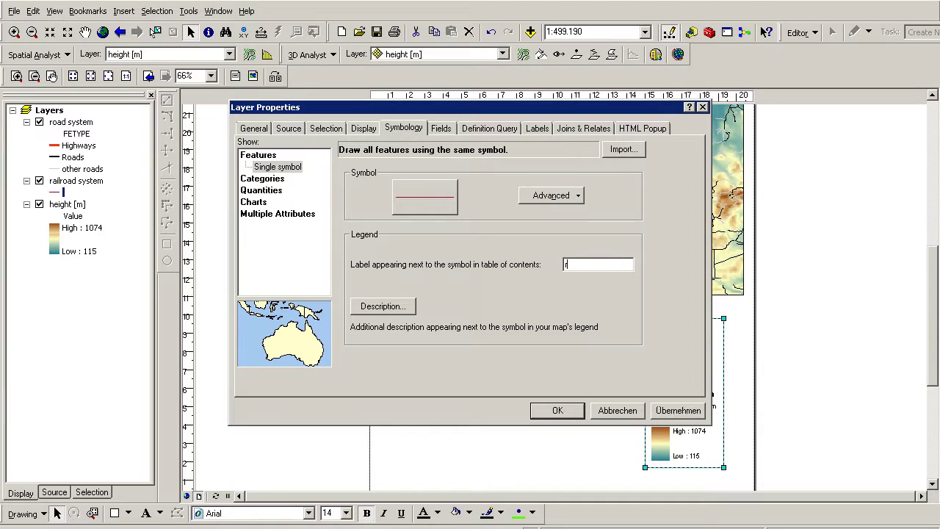
{"action": "type", "text": "ailroa"}
{"action": "type", "text": "ds"}
{"action": "key", "text": "Return"}
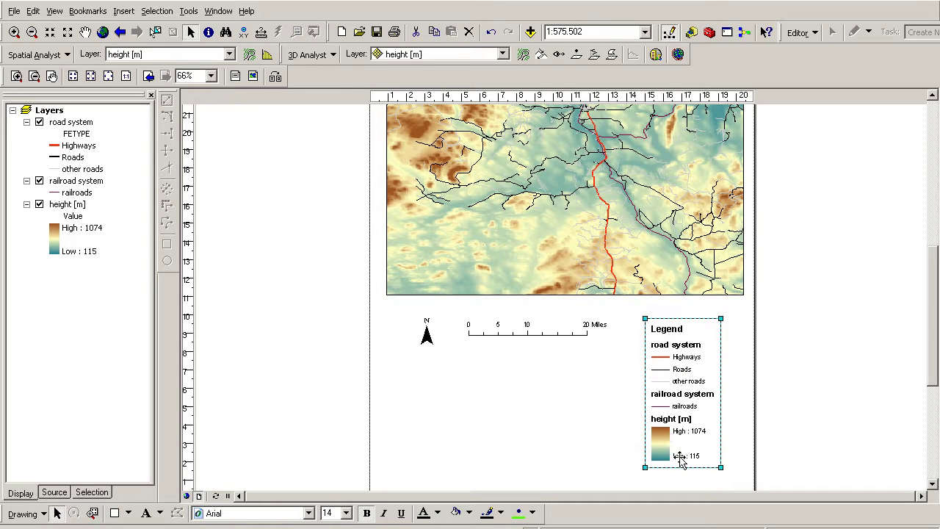
Nudge the legend slightly up and right
{"action": "left_click", "coordinate": [737, 424]}
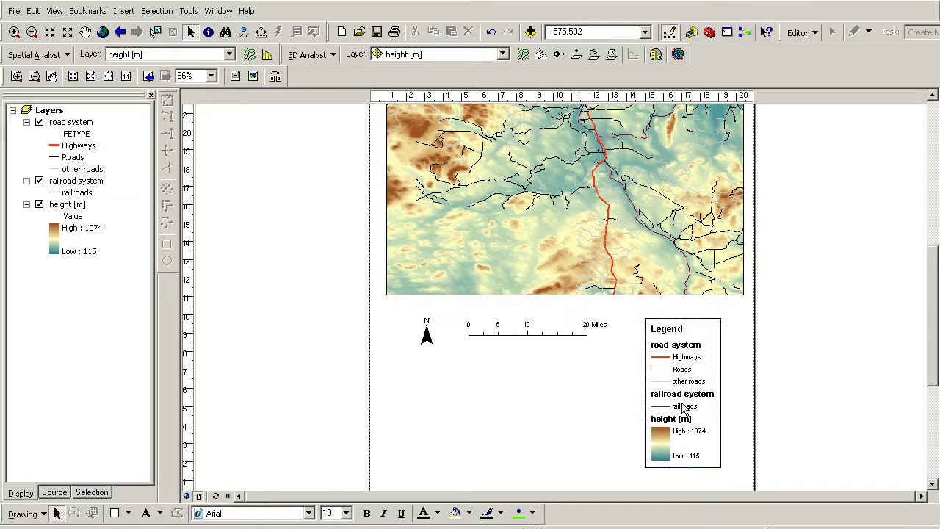
{"action": "left_click", "coordinate": [683, 409]}
{"action": "left_click_drag", "start_coordinate": [692, 422], "coordinate": [701, 408]}
{"action": "left_click", "coordinate": [570, 426]}
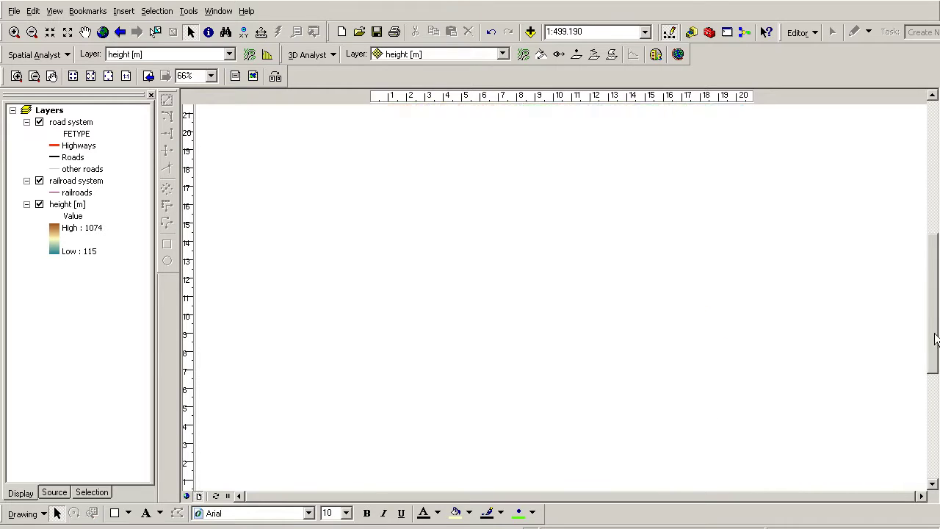
Shrink the map data frame so it sits below the title
{"action": "left_click_drag", "start_coordinate": [933, 353], "coordinate": [928, 287]}
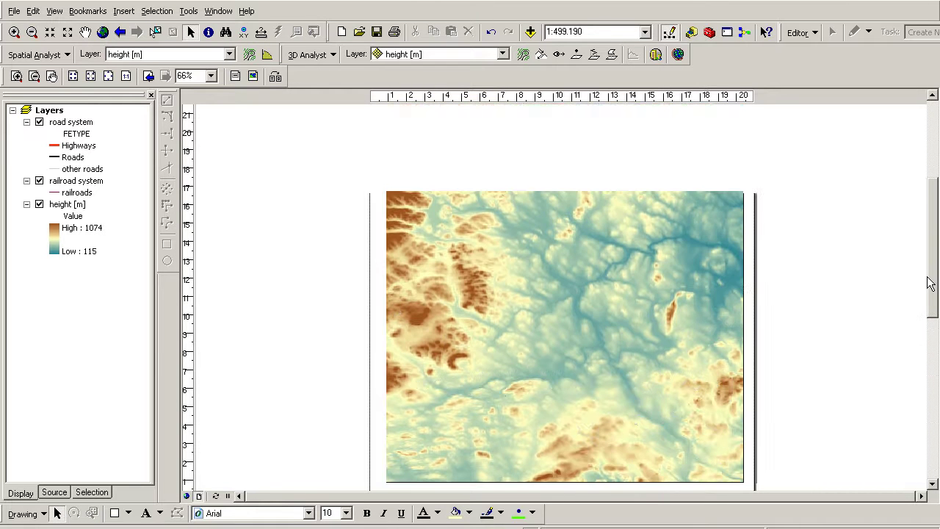
{"action": "left_click", "coordinate": [698, 283]}
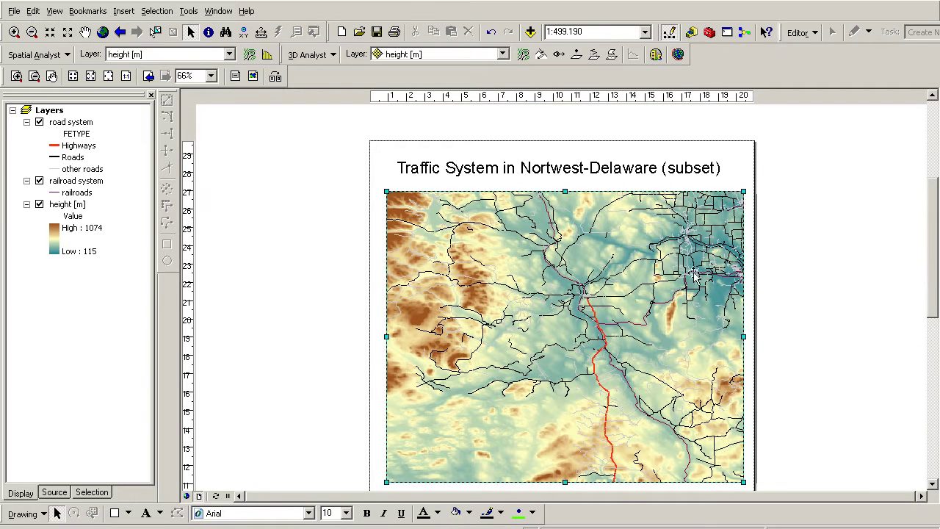
{"action": "left_click_drag", "start_coordinate": [743, 191], "coordinate": [721, 203]}
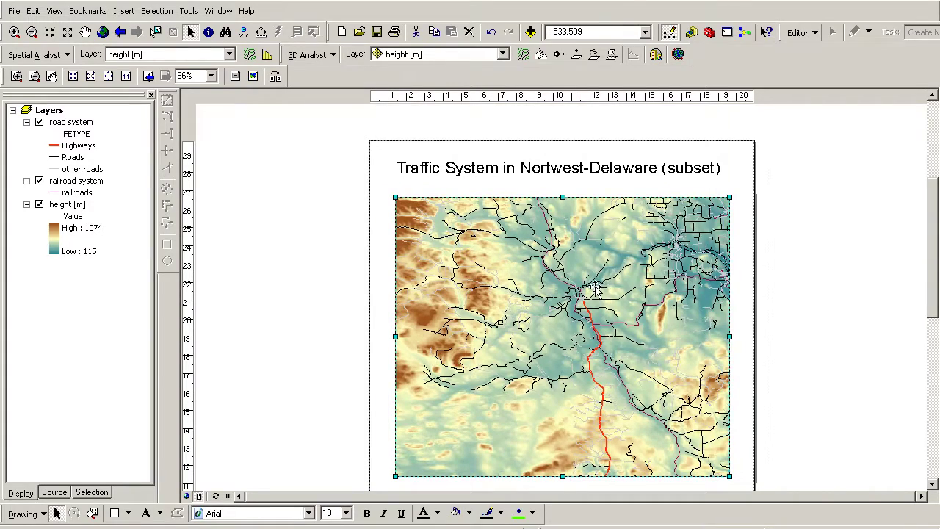
Bring up the context menu for the Layers data frame in the table of contents
{"action": "right_click", "coordinate": [599, 294]}
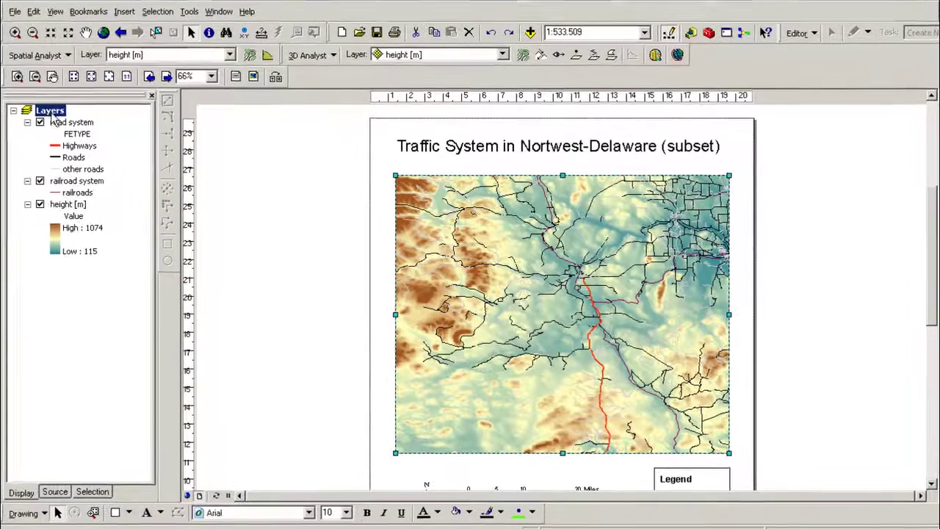
{"action": "right_click", "coordinate": [54, 121]}
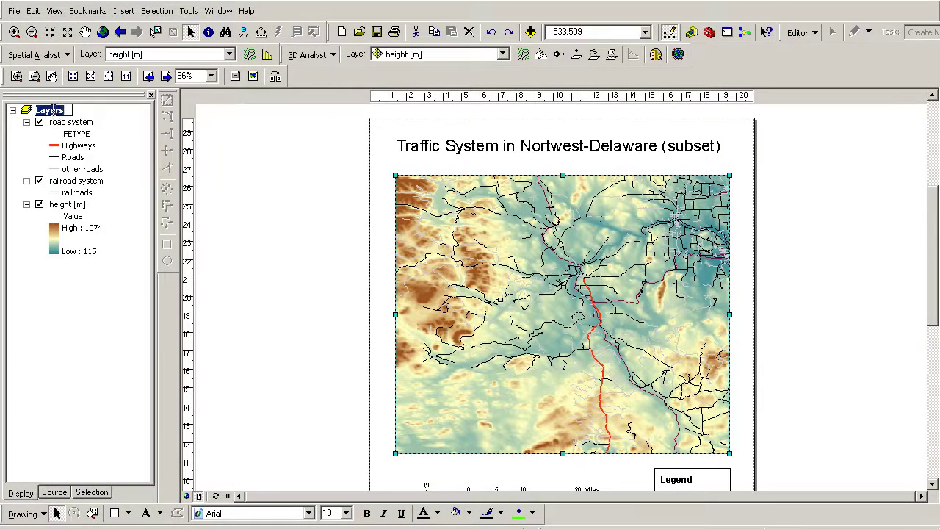
{"action": "right_click", "coordinate": [53, 110]}
{"action": "key", "text": "Escape"}
{"action": "right_click", "coordinate": [60, 115]}
Add a Graticule grid with tick marks and labels at 10-minute intervals and apply it
{"action": "left_click", "coordinate": [131, 424]}
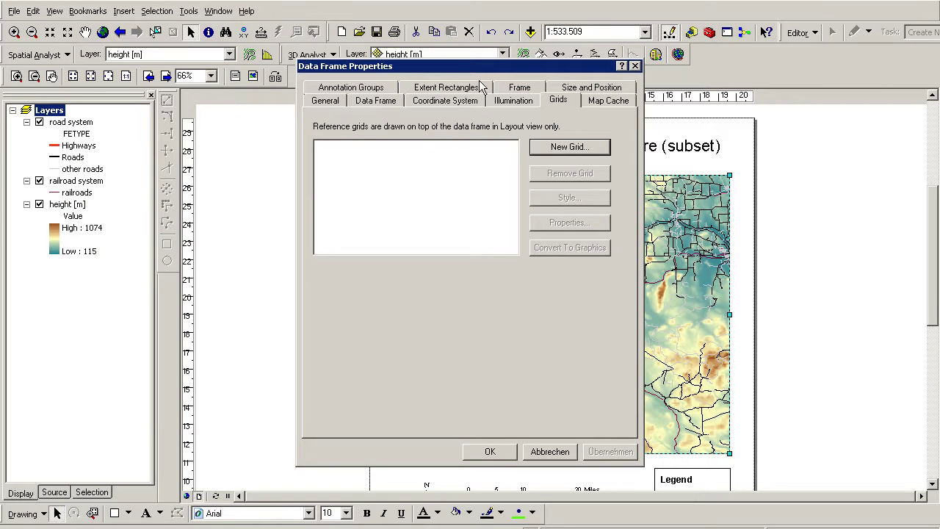
{"action": "left_click", "coordinate": [571, 148]}
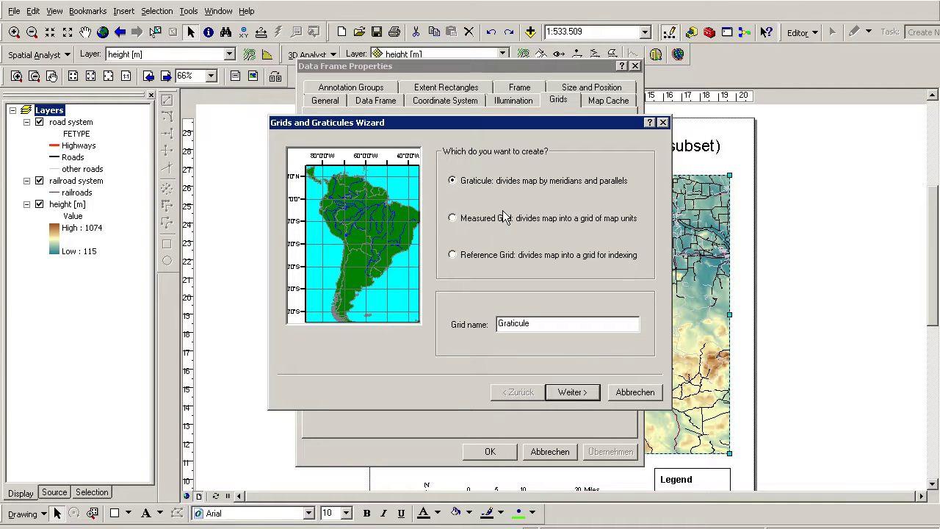
{"action": "left_click", "coordinate": [580, 392]}
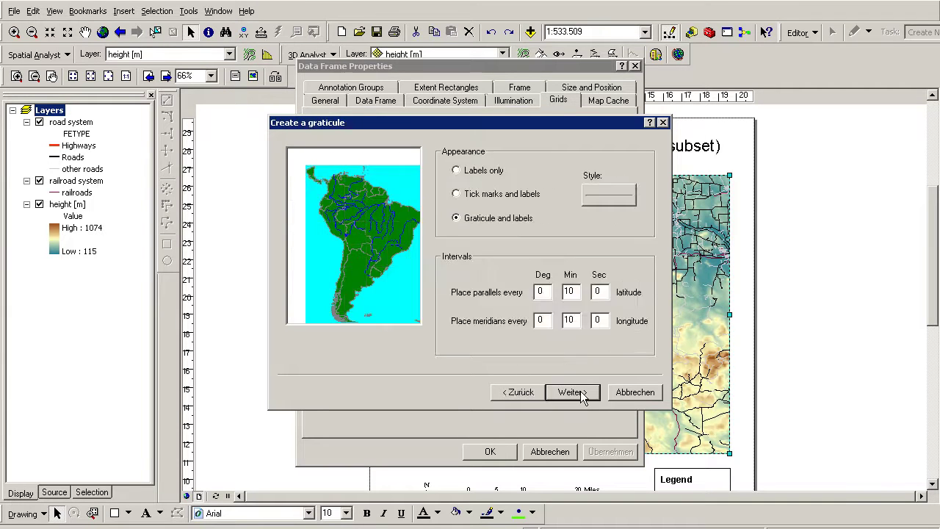
{"action": "left_click", "coordinate": [479, 197]}
{"action": "left_click", "coordinate": [520, 393]}
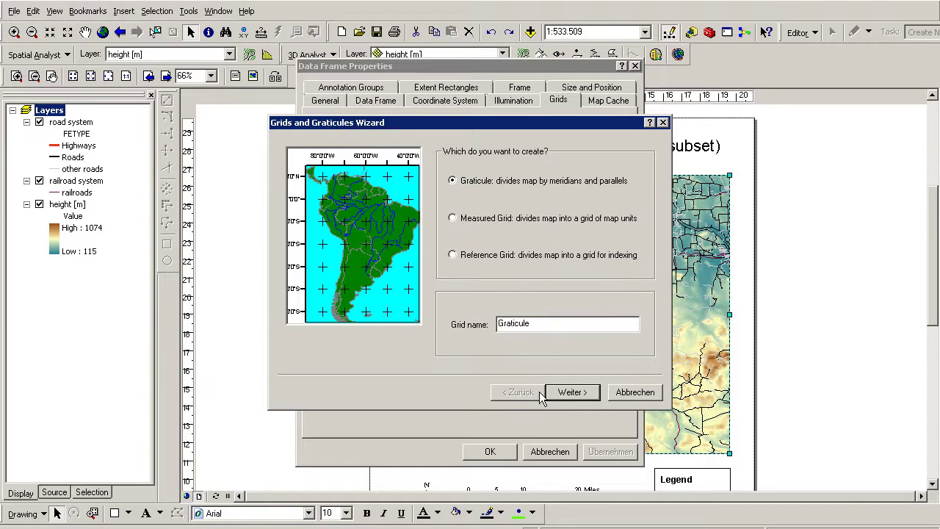
{"action": "left_click", "coordinate": [576, 393]}
{"action": "left_click", "coordinate": [482, 194]}
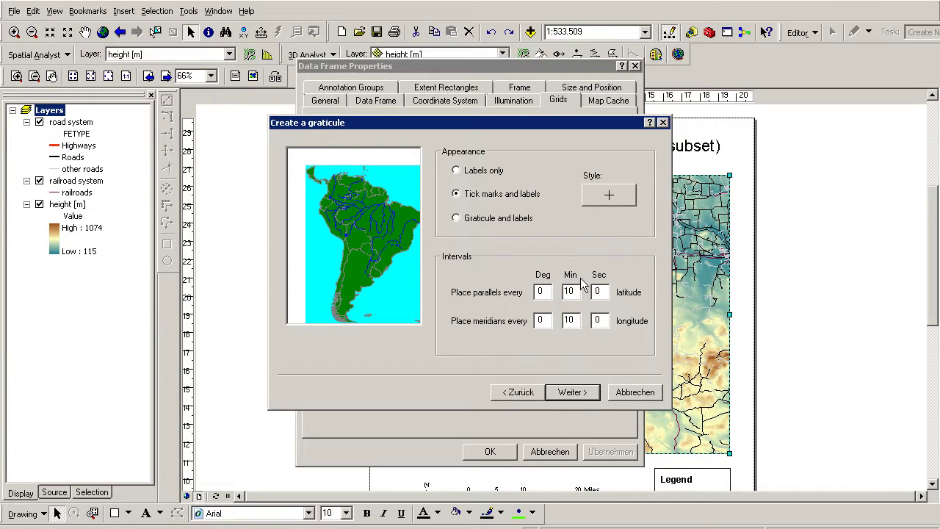
{"action": "left_click", "coordinate": [579, 393]}
{"action": "left_click", "coordinate": [573, 393]}
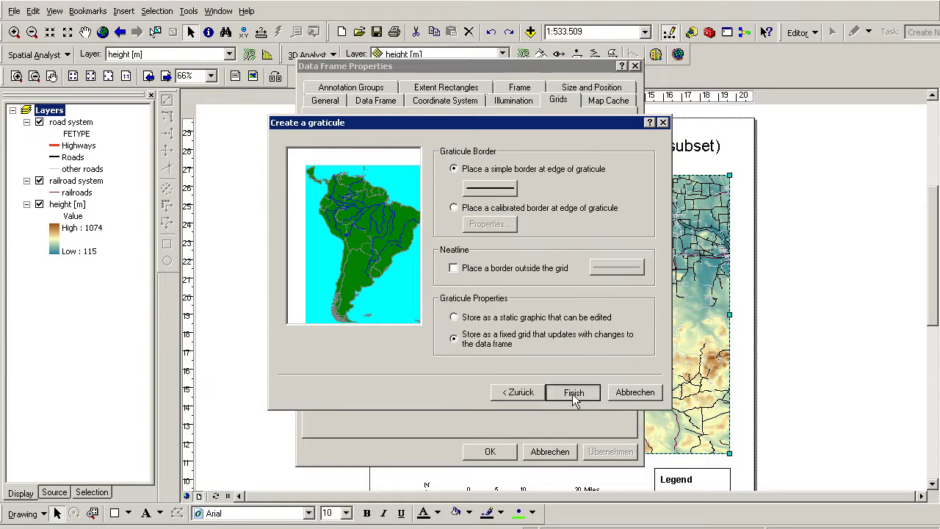
{"action": "left_click", "coordinate": [572, 334]}
{"action": "left_click", "coordinate": [606, 451]}
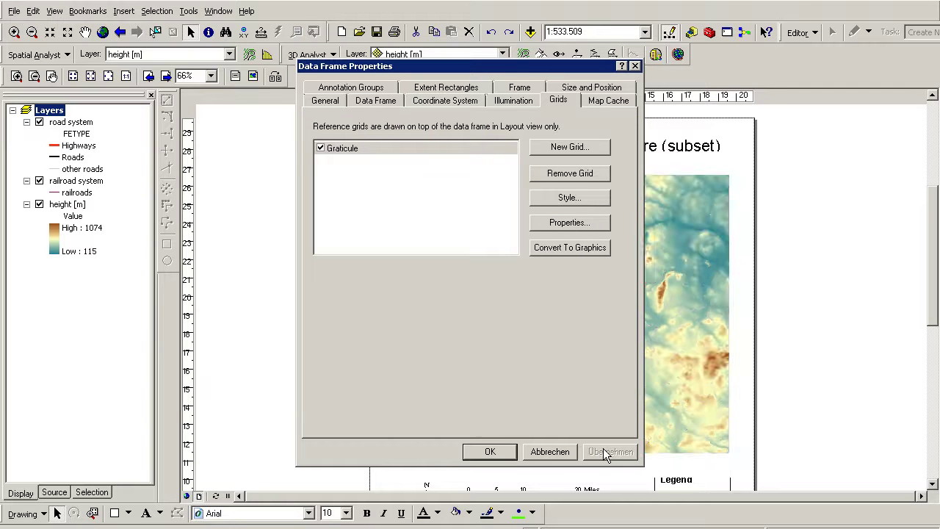
{"action": "left_click", "coordinate": [491, 452]}
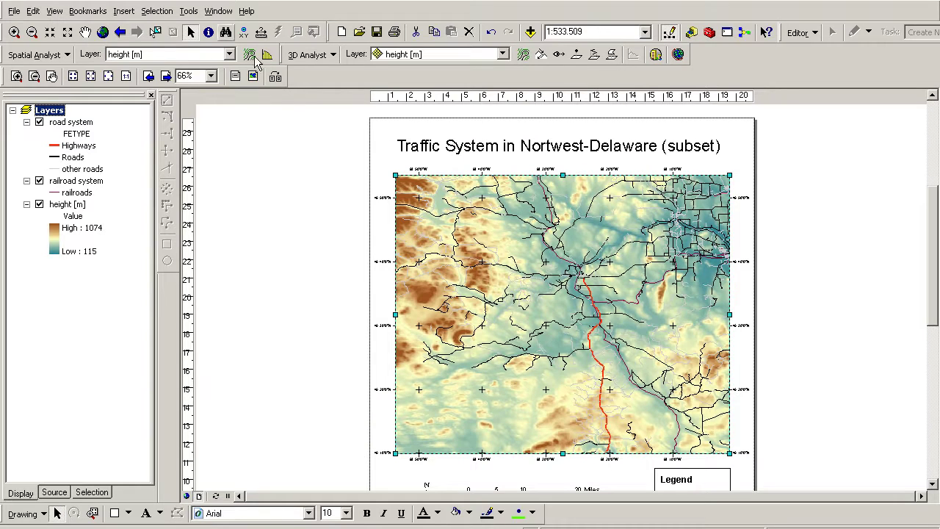
Zoom into the map's upper-left corner and scroll right to read labels like 68°40'0"W
{"action": "left_click", "coordinate": [16, 75]}
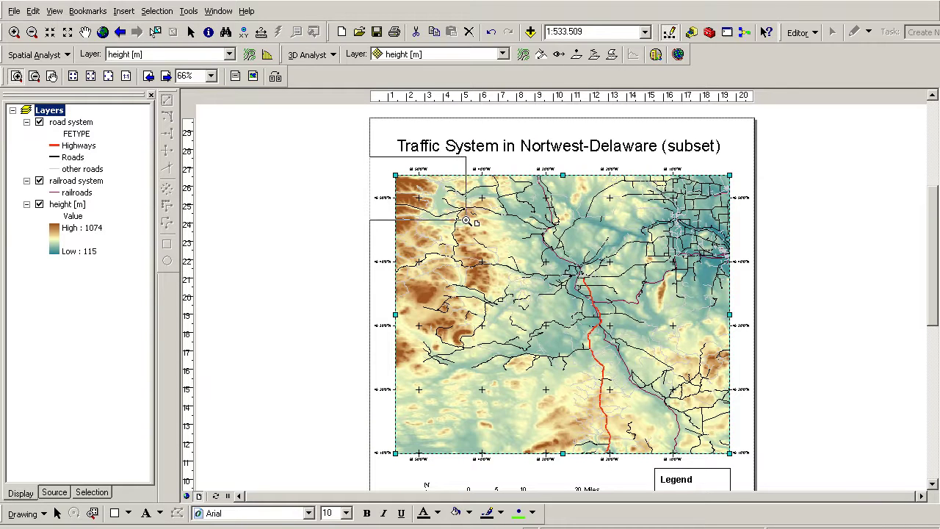
{"action": "left_click_drag", "start_coordinate": [371, 153], "coordinate": [467, 222]}
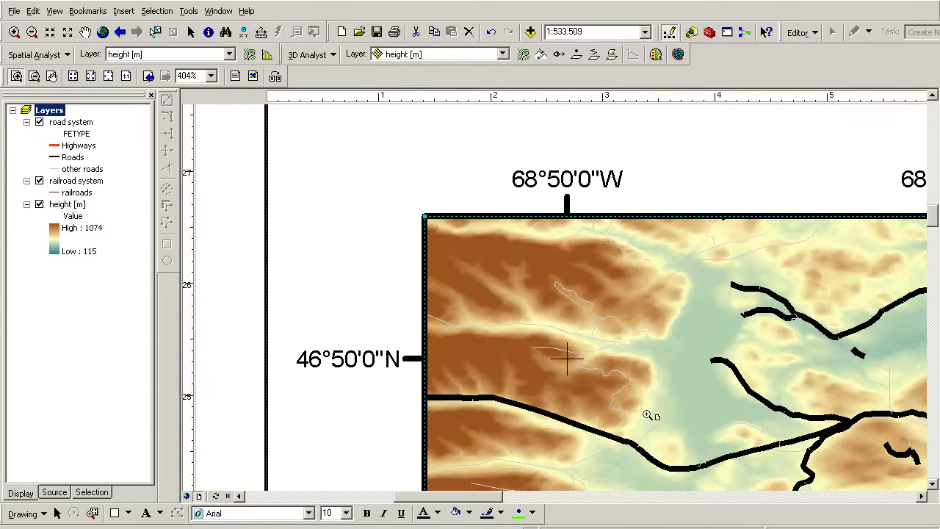
{"action": "left_click_drag", "start_coordinate": [520, 512], "coordinate": [536, 512]}
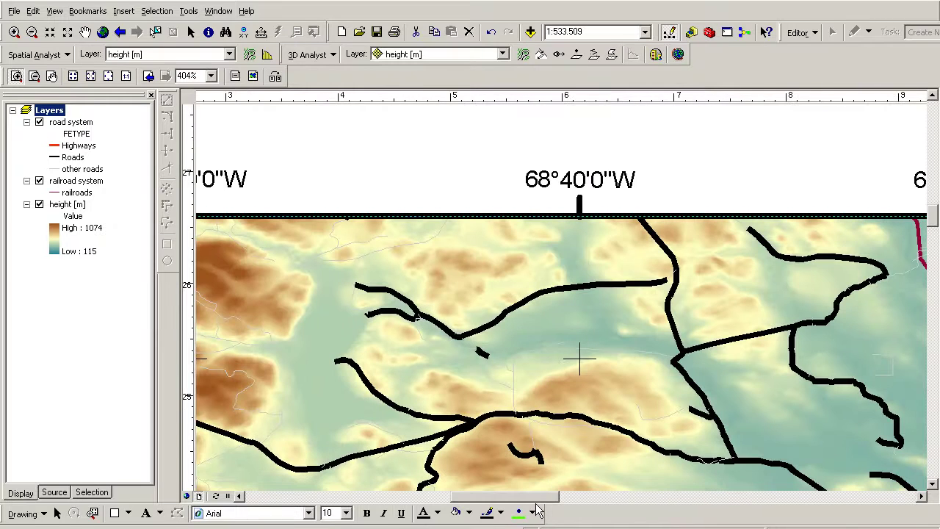
Export the layout as PDF named delaware to the Desktop
{"action": "left_click", "coordinate": [14, 11]}
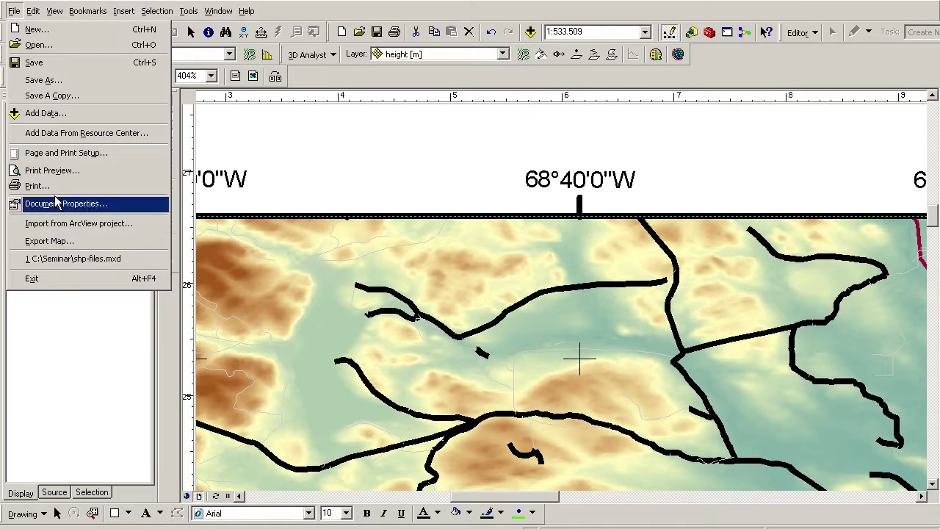
{"action": "left_click", "coordinate": [63, 242]}
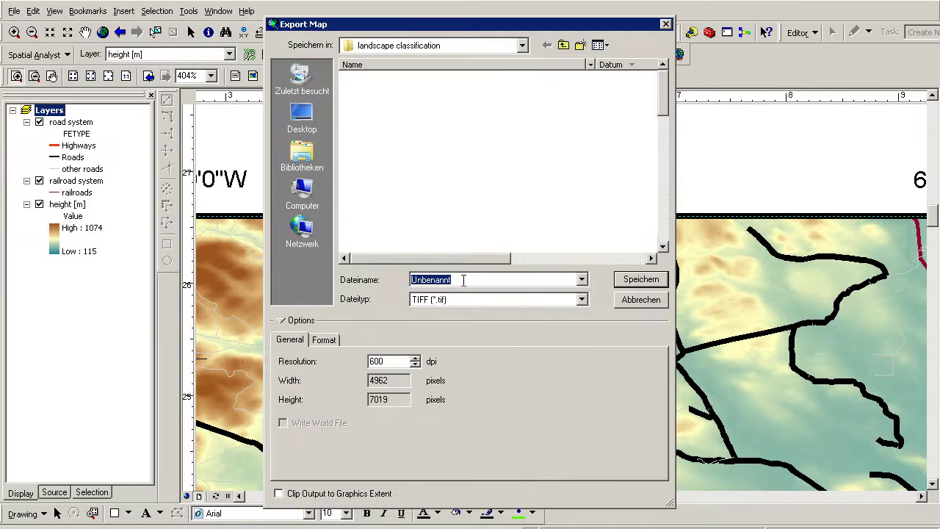
{"action": "left_click", "coordinate": [323, 127]}
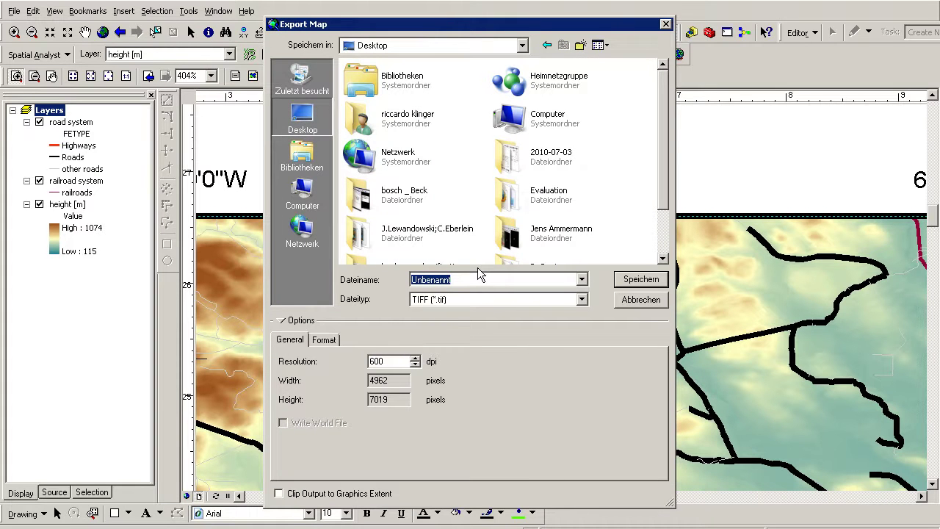
{"action": "type", "text": "delaware"}
{"action": "key", "text": "Tab"}
{"action": "key", "text": "alt+Down"}
{"action": "key", "text": "Up"}
{"action": "key", "text": "Up"}
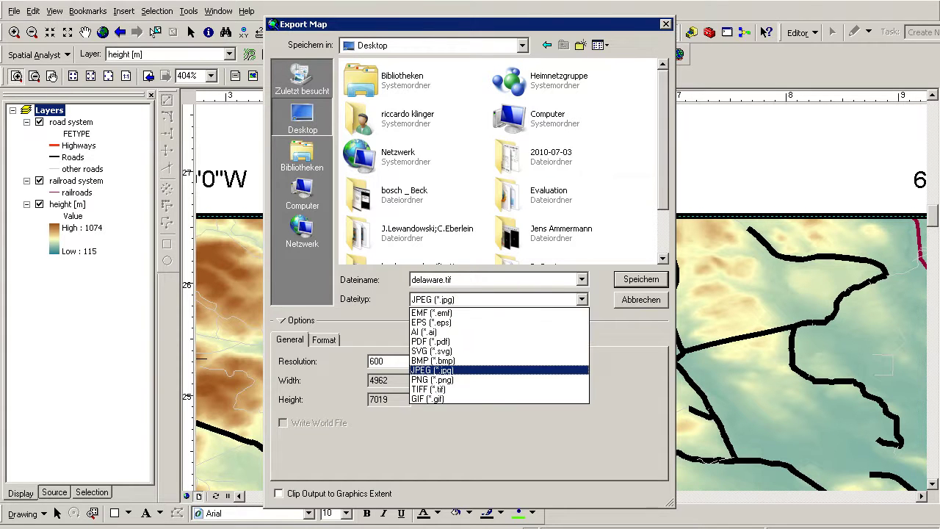
{"action": "key", "text": "Up"}
{"action": "key", "text": "Up"}
{"action": "key", "text": "Up"}
{"action": "key", "text": "Return"}
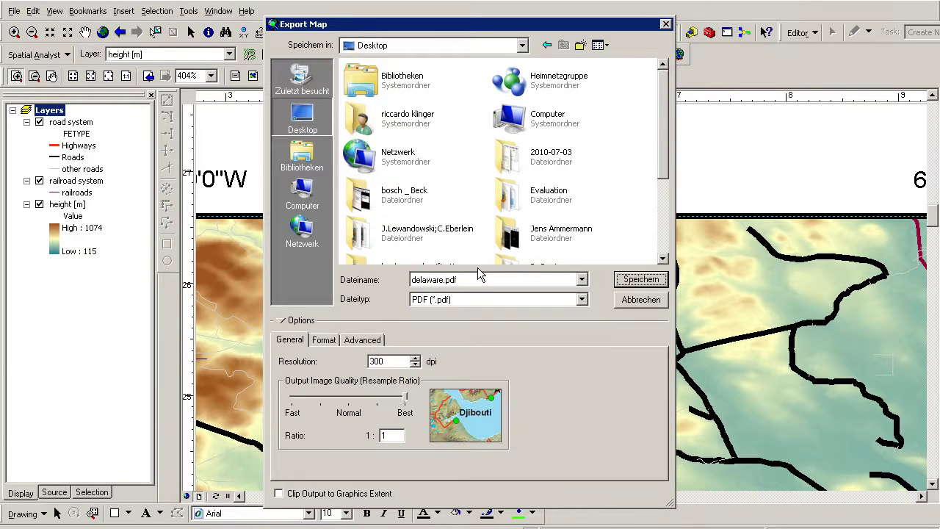
{"action": "left_click", "coordinate": [633, 280]}
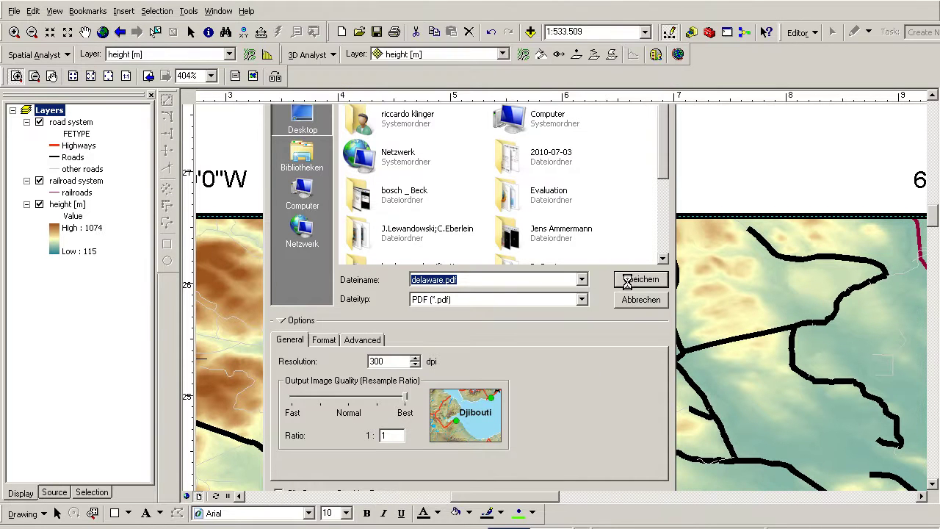
Open delaware.pdf from the Desktop and scroll through it to check the layout
{"action": "key", "text": "super+e"}
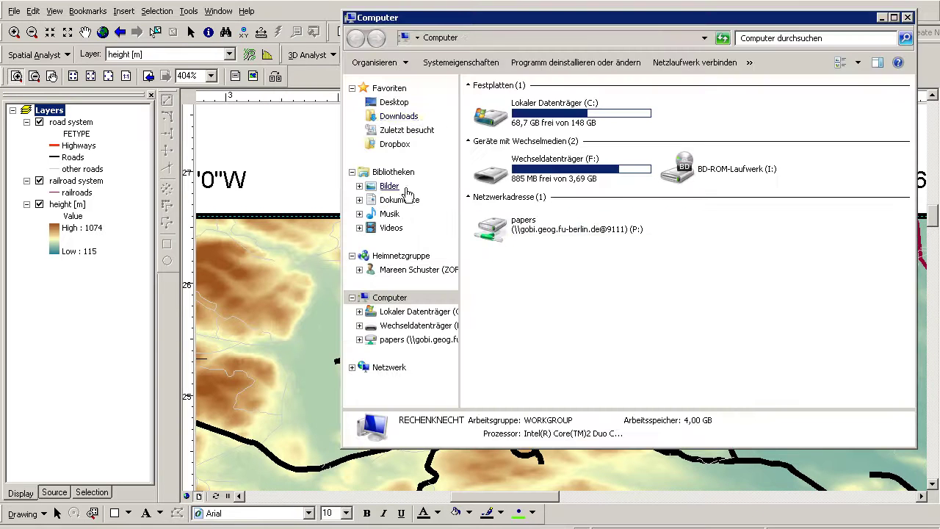
{"action": "left_click", "coordinate": [393, 101]}
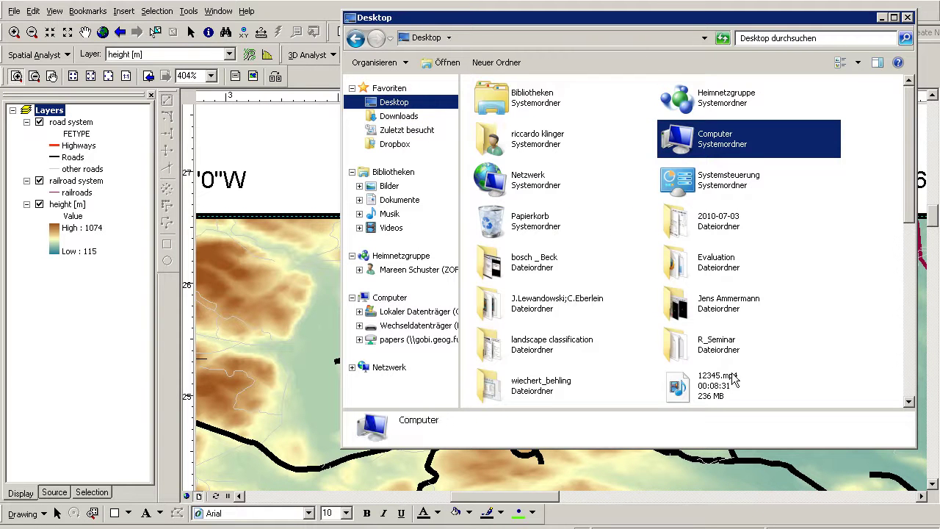
{"action": "left_click", "coordinate": [806, 332]}
{"action": "scroll", "coordinate": [806, 332], "scroll_direction": "down", "scroll_amount": 3}
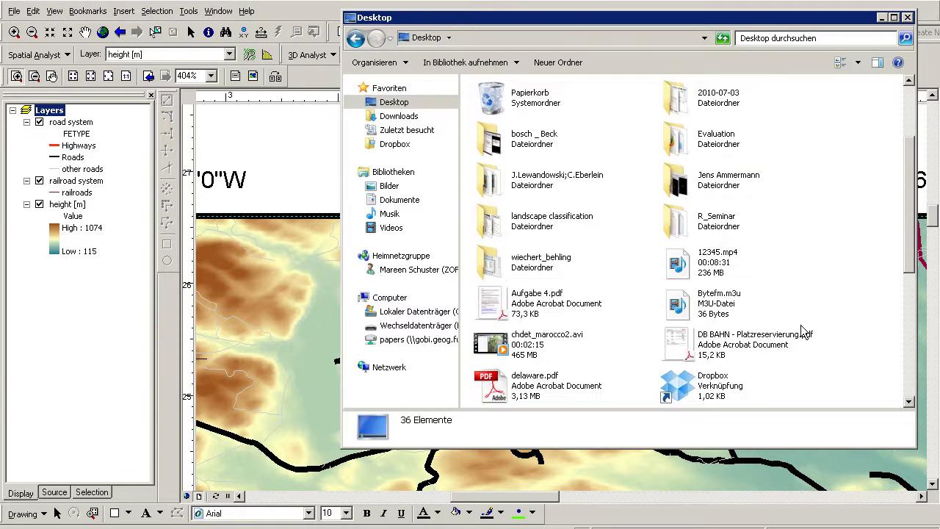
{"action": "double_click", "coordinate": [525, 389]}
{"action": "scroll", "coordinate": [773, 129], "scroll_direction": "down", "scroll_amount": 2}
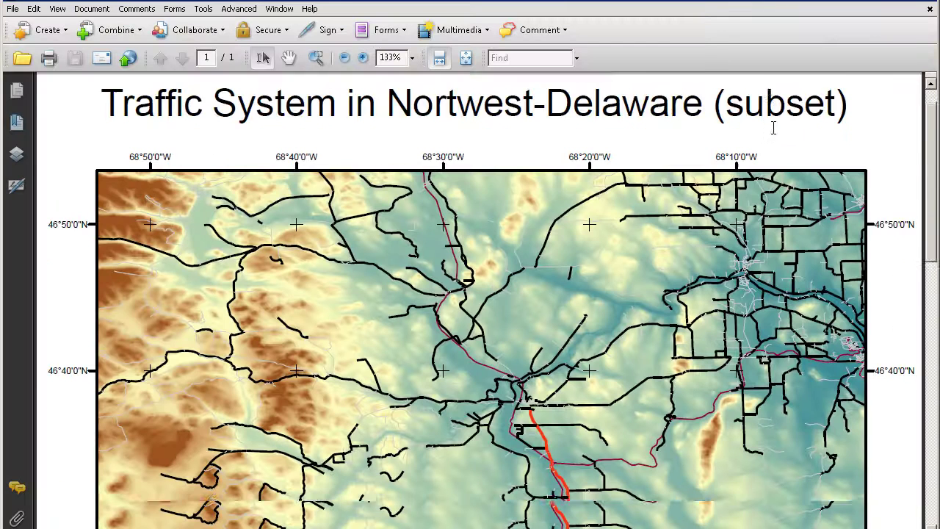
{"action": "scroll", "coordinate": [774, 128], "scroll_direction": "down", "scroll_amount": 3}
{"action": "scroll", "coordinate": [774, 129], "scroll_direction": "down", "scroll_amount": 5}
{"action": "scroll", "coordinate": [767, 162], "scroll_direction": "down", "scroll_amount": 1}
{"action": "scroll", "coordinate": [766, 170], "scroll_direction": "down", "scroll_amount": 5}
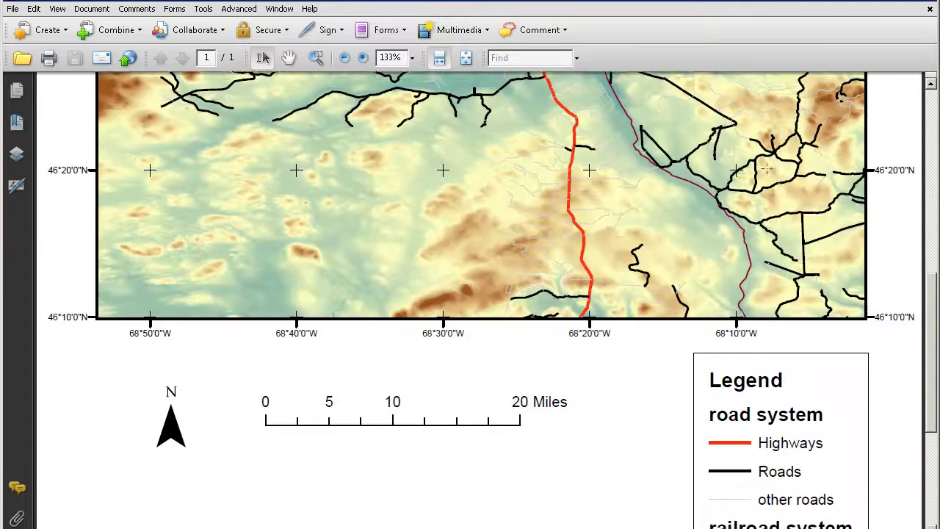
{"action": "scroll", "coordinate": [766, 170], "scroll_direction": "down", "scroll_amount": 3}
{"action": "scroll", "coordinate": [765, 165], "scroll_direction": "down", "scroll_amount": 4}
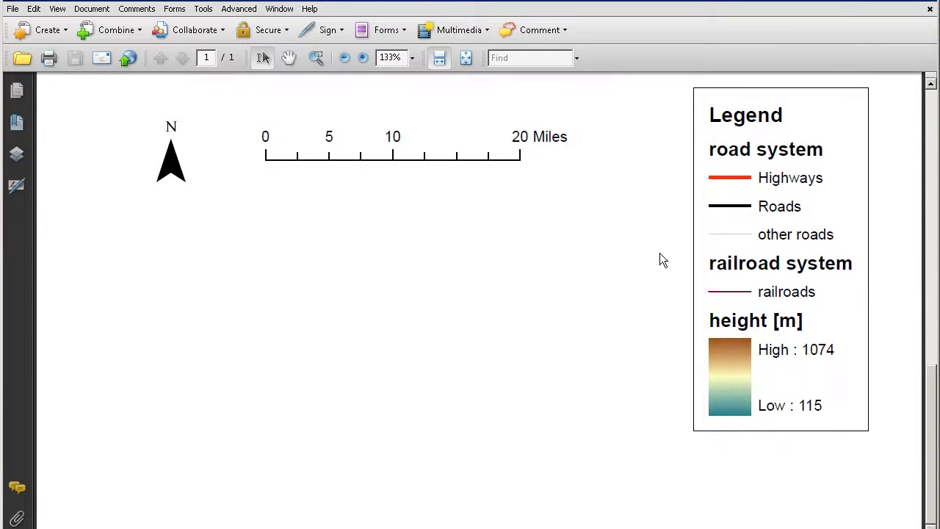